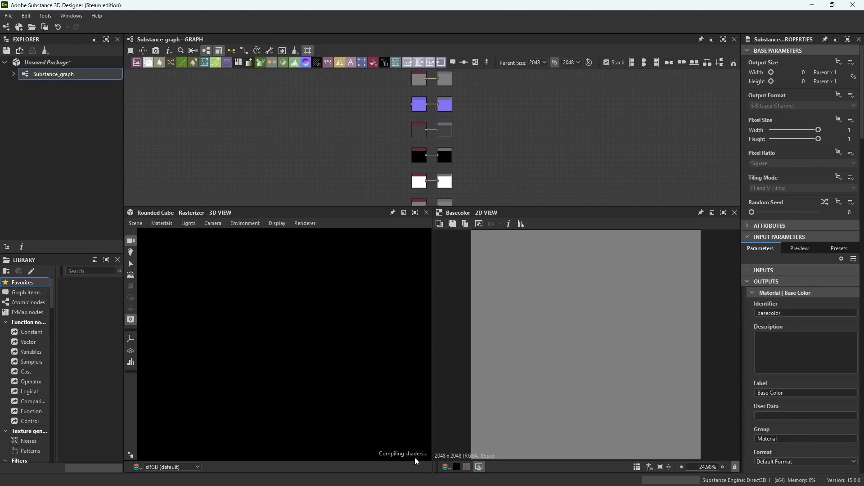
Step: Give the 3D view more vertical space and orbit the rounded cube to its front and top
mouse_move(308, 287)
mouse_down()
mouse_move(311, 345)
mouse_move(372, 274)
mouse_move(313, 252)
mouse_up()
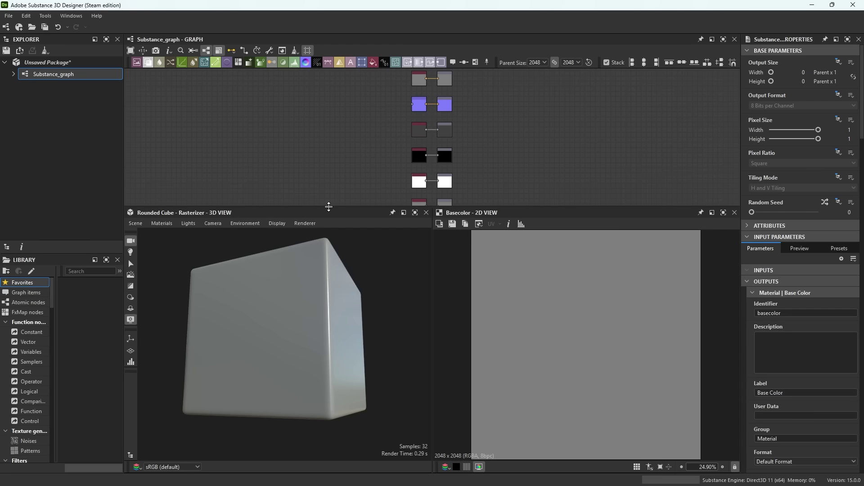
drag(329, 207, 329, 150)
mouse_move(309, 308)
mouse_down()
mouse_move(273, 328)
mouse_move(307, 364)
mouse_move(356, 309)
mouse_move(329, 293)
mouse_move(376, 134)
mouse_up()
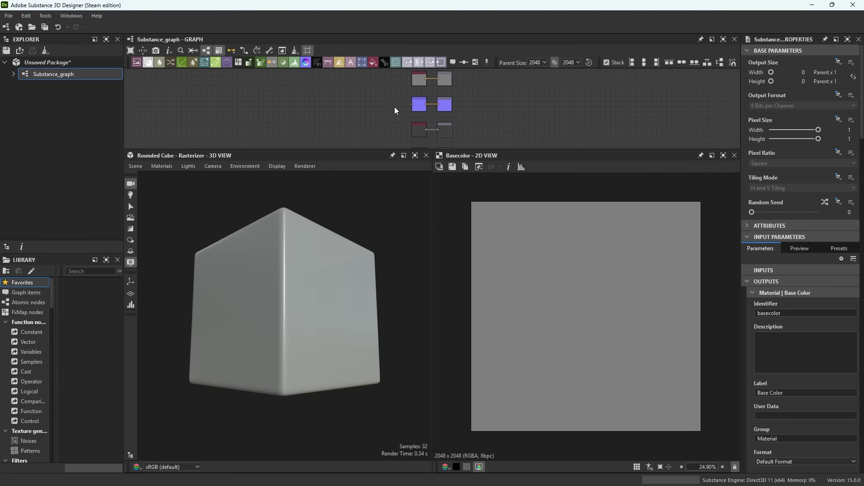
mouse_move(348, 109)
middle_down()
mouse_move(264, 130)
mouse_move(312, 94)
middle_up()
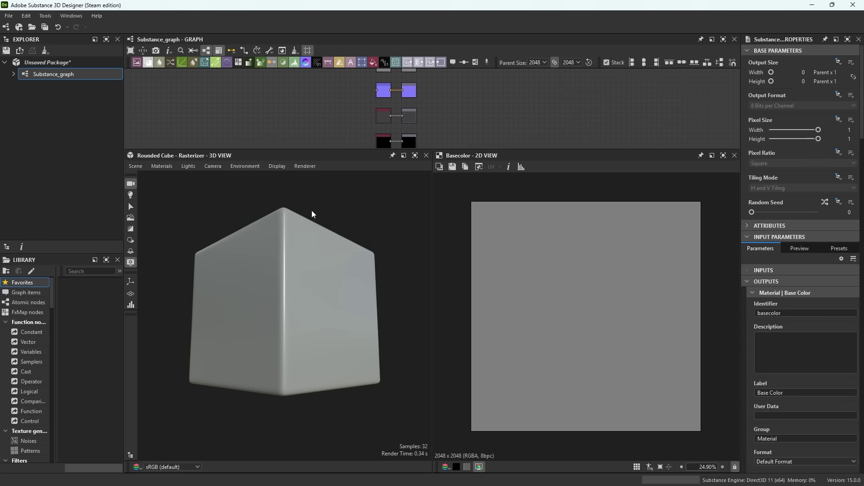
mouse_move(312, 214)
mouse_down()
mouse_move(297, 279)
mouse_move(241, 309)
mouse_move(110, 295)
mouse_move(101, 315)
mouse_move(236, 271)
mouse_move(309, 267)
mouse_up()
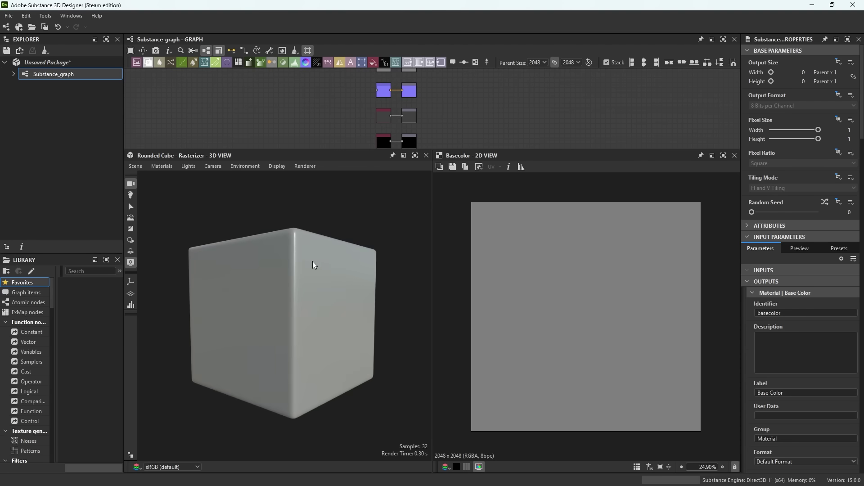
mouse_move(338, 273)
mouse_down()
mouse_move(329, 321)
mouse_move(332, 282)
mouse_move(369, 349)
mouse_move(352, 379)
mouse_up()
Step: Rotate the environment lighting around the cube, widen the 3D view, and orbit to a front view
mouse_move(352, 379)
shift+right_down()
mouse_move(320, 384)
mouse_move(419, 380)
mouse_move(361, 393)
mouse_move(390, 372)
shift+right_up()
mouse_move(389, 372)
mouse_down()
mouse_move(340, 314)
mouse_move(252, 349)
mouse_move(243, 330)
mouse_up()
mouse_move(244, 331)
shift+right_down()
mouse_move(290, 321)
mouse_move(331, 353)
mouse_move(314, 354)
mouse_move(365, 367)
mouse_move(274, 390)
shift+right_up()
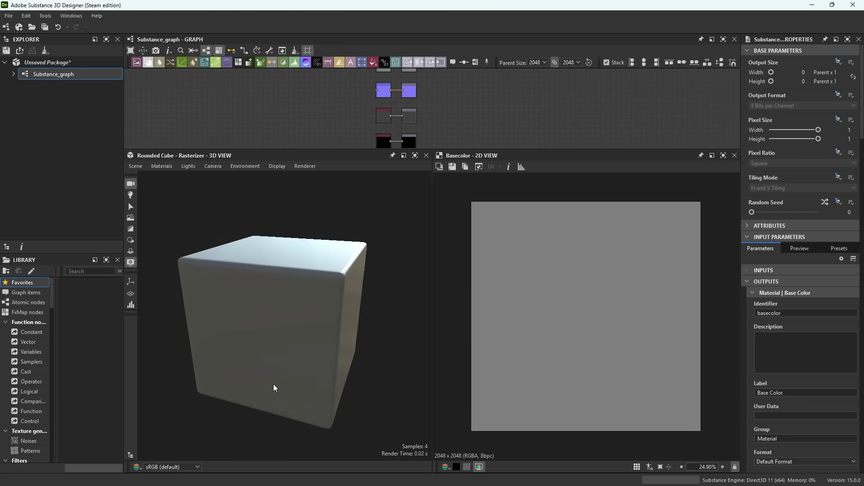
mouse_move(274, 390)
mouse_down()
mouse_move(367, 331)
mouse_move(388, 353)
mouse_move(375, 409)
mouse_move(343, 419)
mouse_up()
drag(433, 389, 456, 380)
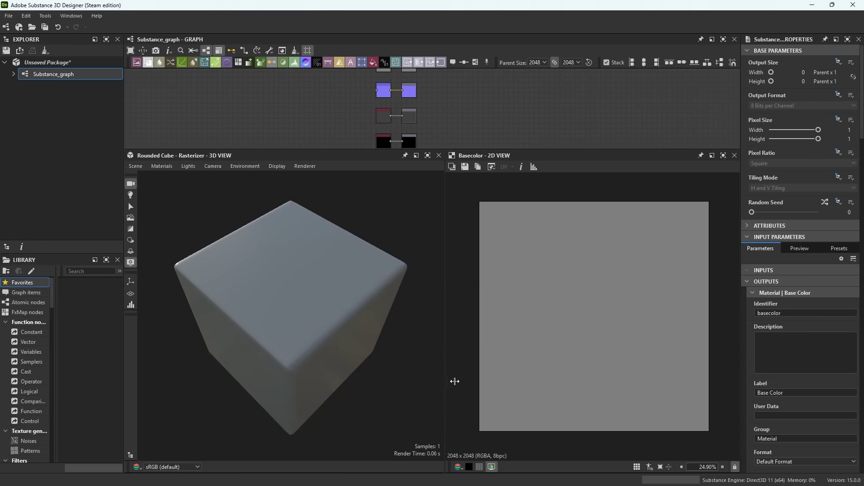
mouse_move(401, 376)
mouse_down()
mouse_move(261, 304)
mouse_move(147, 310)
mouse_up()
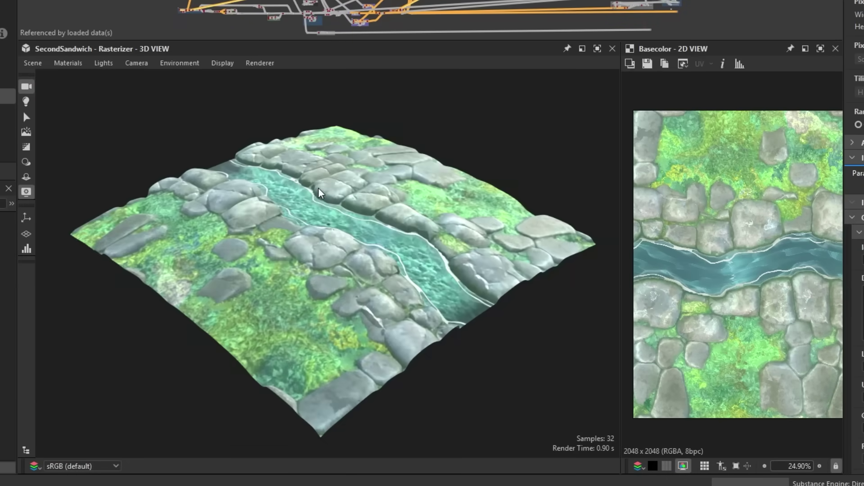
mouse_move(320, 193)
mouse_down()
mouse_move(345, 214)
mouse_move(220, 212)
mouse_up()
click(270, 64)
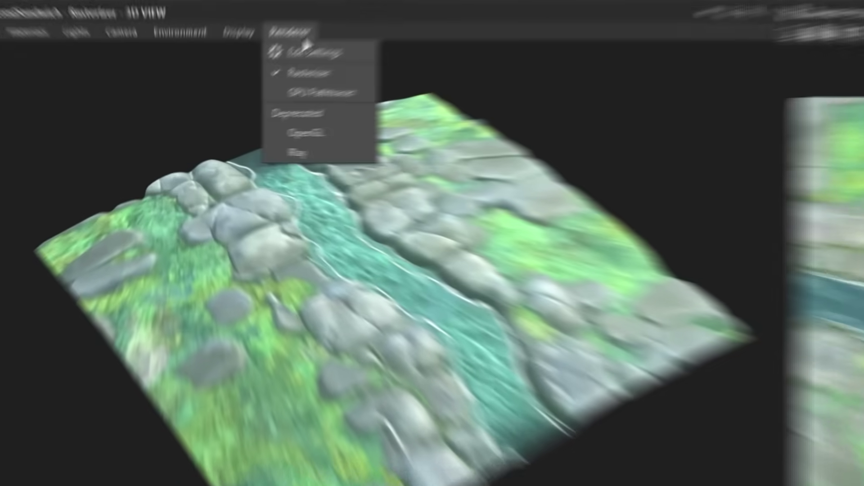
click(218, 343)
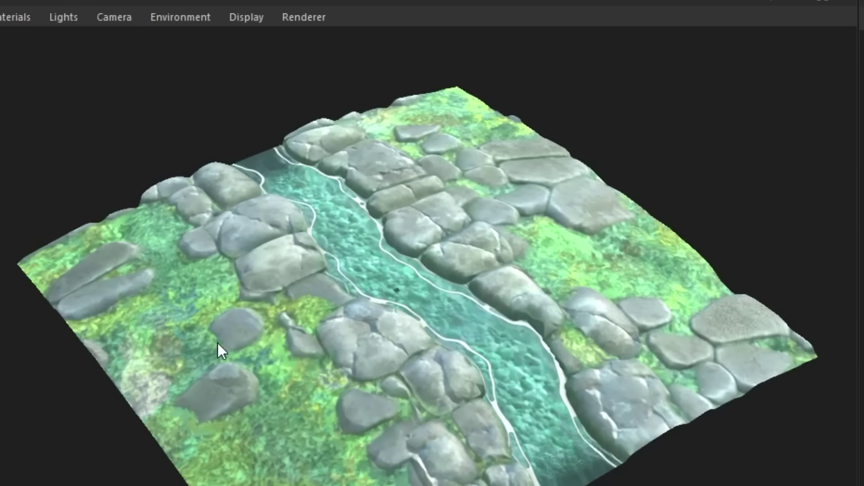
mouse_move(217, 343)
mouse_down()
mouse_move(289, 324)
mouse_move(257, 273)
mouse_move(166, 282)
mouse_move(138, 345)
mouse_move(162, 290)
mouse_up()
click(323, 15)
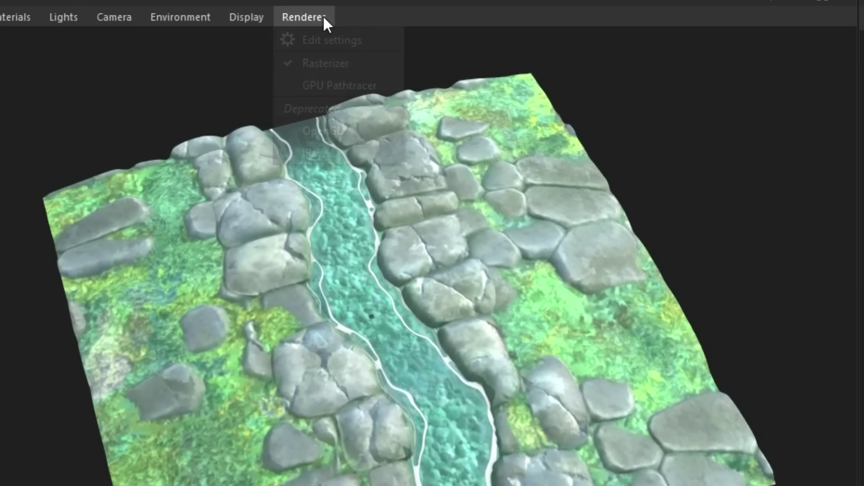
click(371, 87)
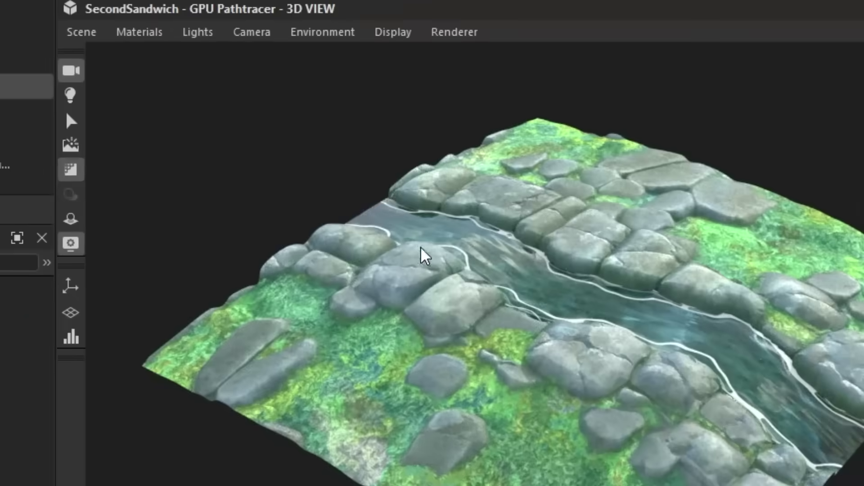
click(74, 174)
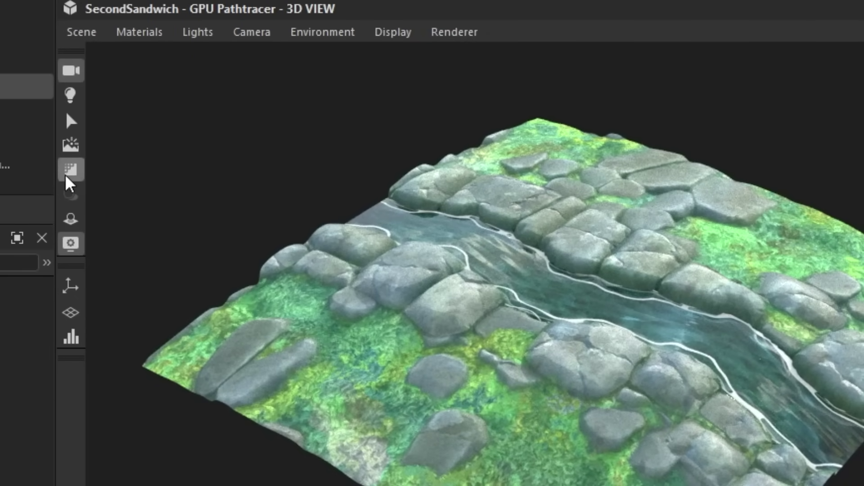
click(66, 176)
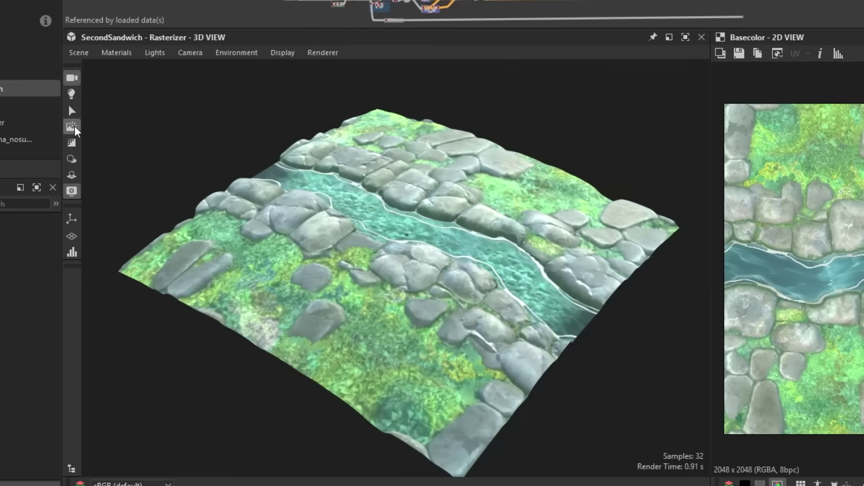
click(73, 129)
click(73, 238)
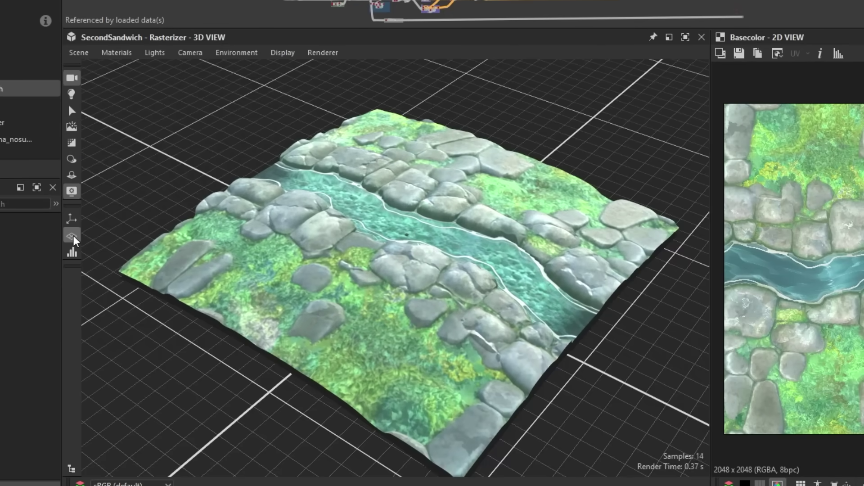
click(73, 237)
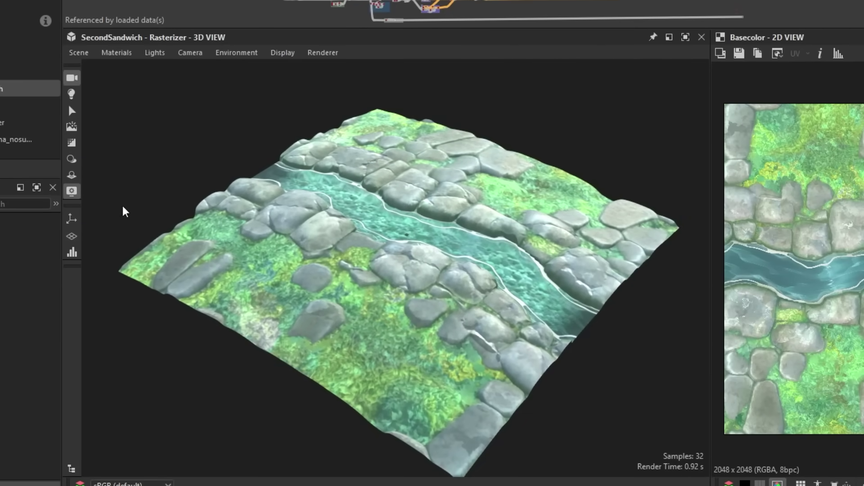
scroll(378, 249, up, 5)
scroll(378, 249, up, 2)
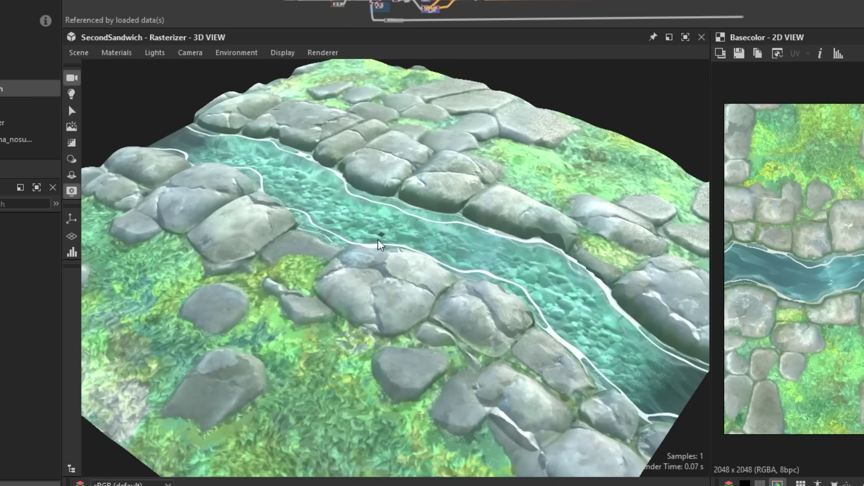
scroll(378, 249, up, 2)
Step: Orbit to a near top-down view of the river, enable Shadows, then tilt to a low angle
mouse_move(378, 249)
mouse_down()
mouse_move(360, 277)
mouse_move(396, 247)
mouse_move(343, 226)
mouse_move(389, 241)
mouse_up()
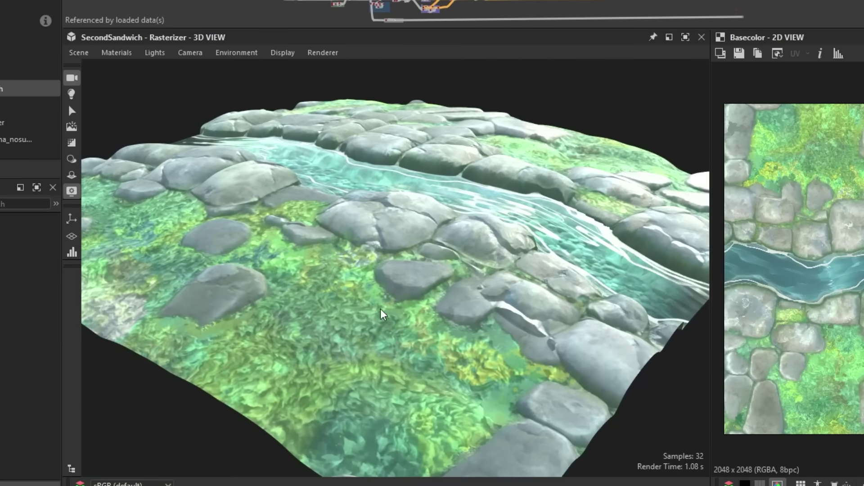
mouse_move(382, 315)
mouse_down()
mouse_move(365, 283)
mouse_move(414, 305)
mouse_up()
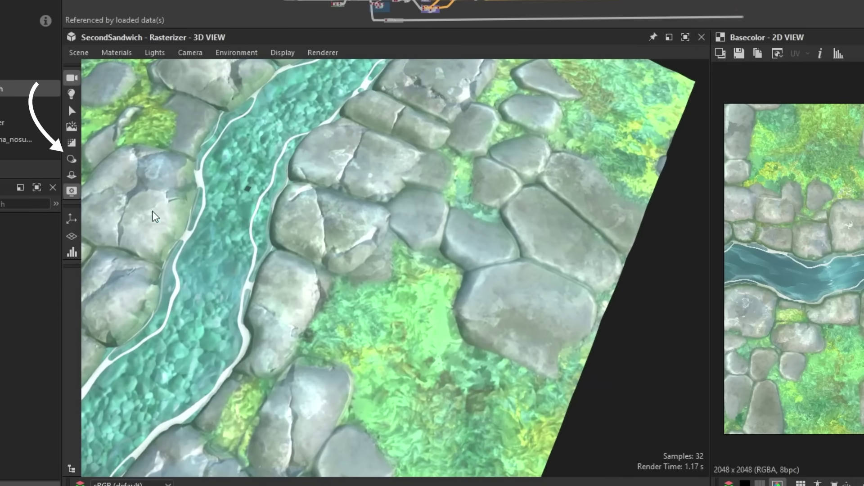
click(69, 164)
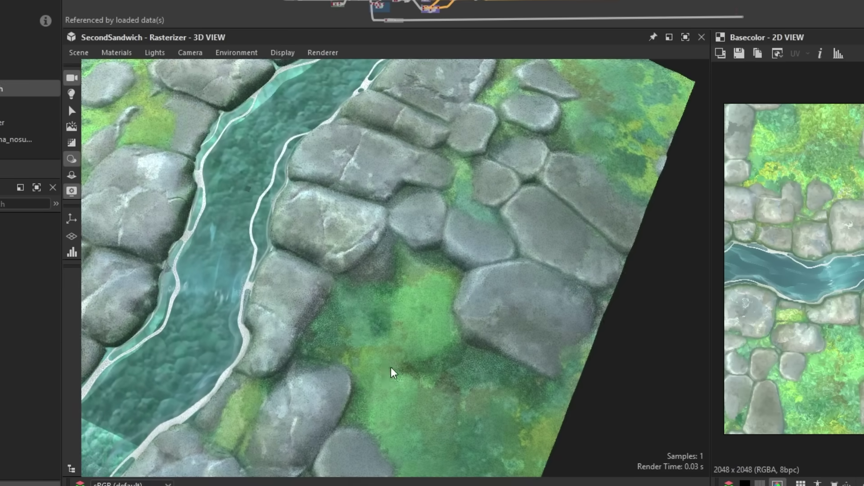
mouse_move(398, 373)
alt+mouse_down()
mouse_move(343, 338)
mouse_move(351, 309)
mouse_move(381, 313)
mouse_move(343, 302)
alt+mouse_up()
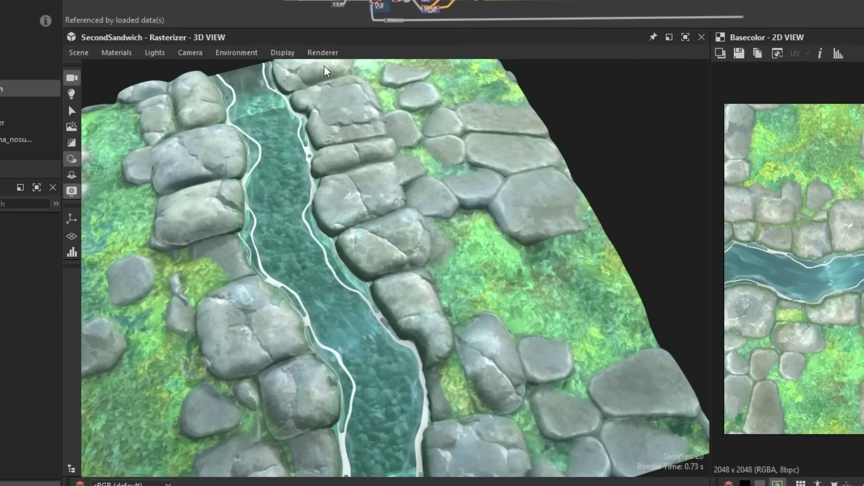
click(323, 53)
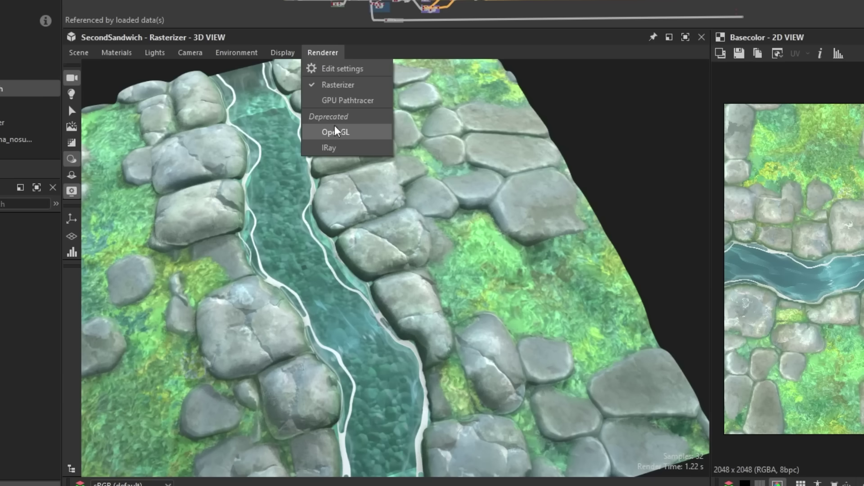
Step: Switch the 3D view to OpenGL and orbit the terrain to a low side angle
click(348, 132)
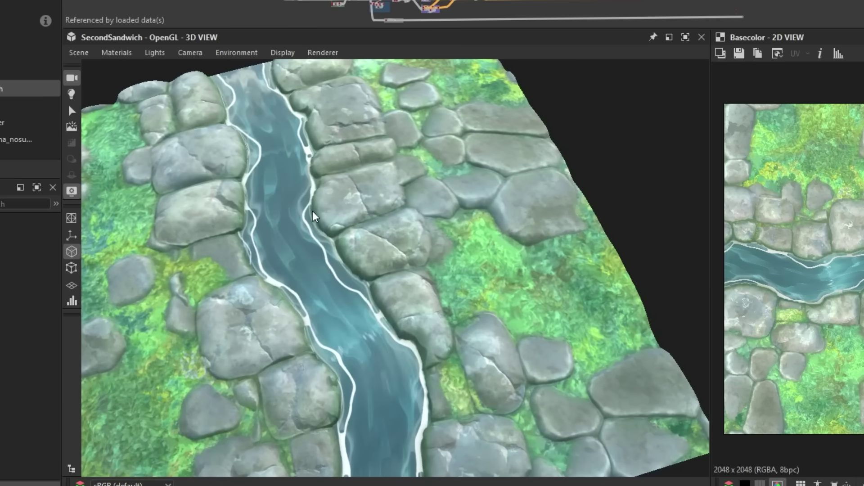
mouse_move(326, 175)
alt+mouse_down()
mouse_move(326, 204)
mouse_move(349, 222)
alt+mouse_up()
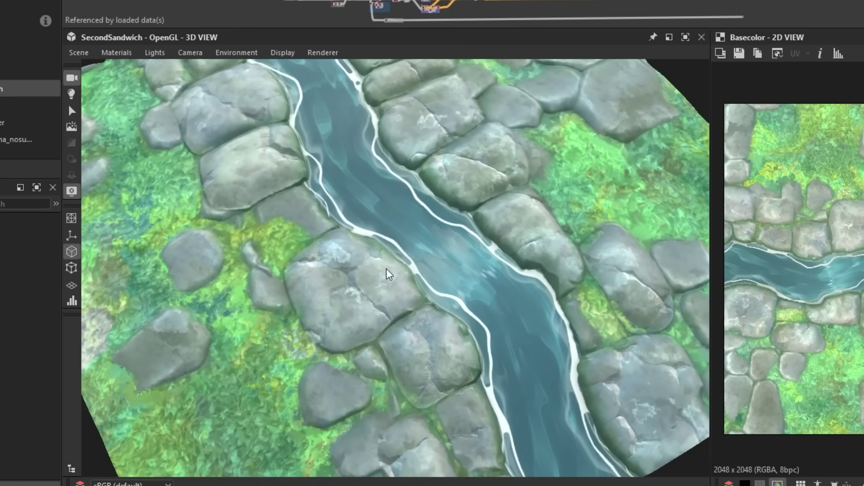
mouse_move(387, 274)
alt+mouse_down()
mouse_move(455, 262)
mouse_move(430, 162)
mouse_move(405, 159)
mouse_move(434, 213)
mouse_move(496, 266)
alt+mouse_up()
scroll(442, 285, up, 2)
scroll(394, 282, up, 2)
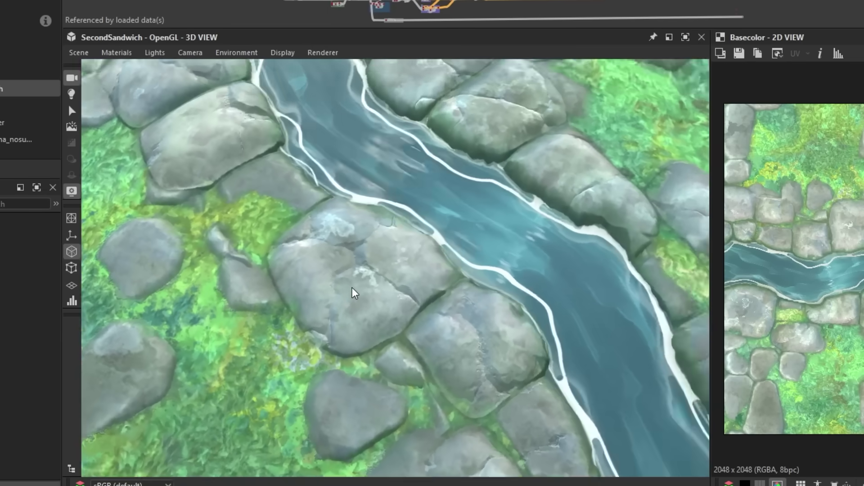
mouse_move(352, 293)
alt+mouse_down()
mouse_move(385, 289)
mouse_move(411, 266)
alt+mouse_up()
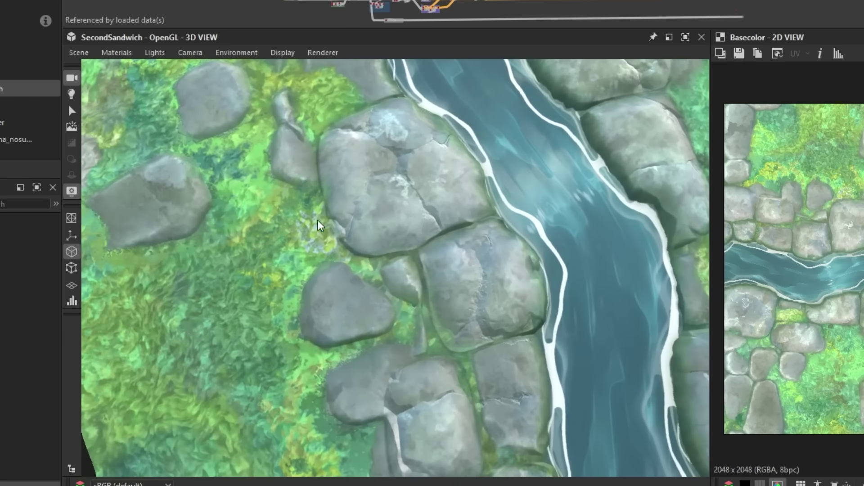
Step: Rotate the lighting across the rocks and water, then return to Rasterizer rendering
mouse_move(515, 344)
shift+right_down()
mouse_move(440, 358)
mouse_move(480, 363)
mouse_move(515, 343)
shift+right_up()
mouse_move(349, 256)
alt+mouse_down()
mouse_move(364, 294)
mouse_move(341, 283)
mouse_move(309, 293)
alt+mouse_up()
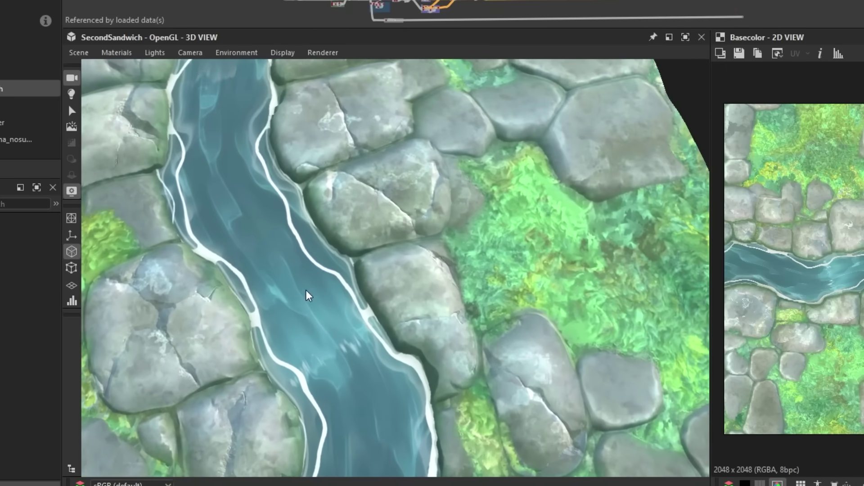
click(323, 53)
click(331, 85)
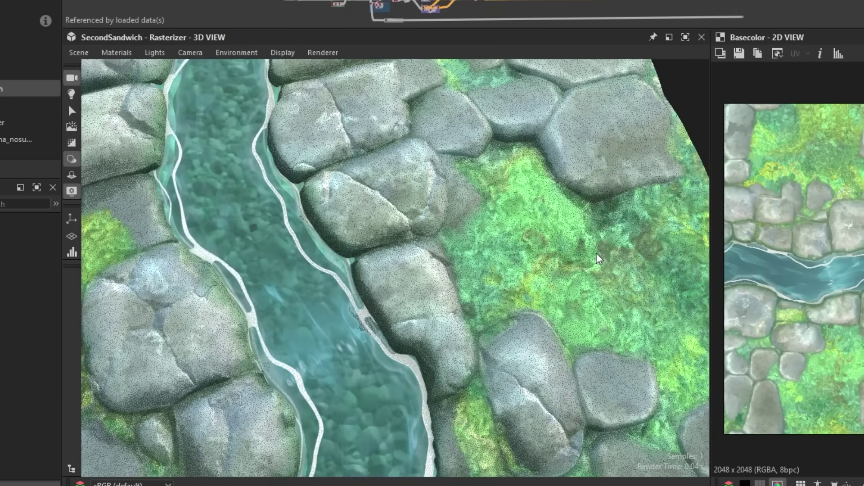
alt+drag(639, 247, 496, 277)
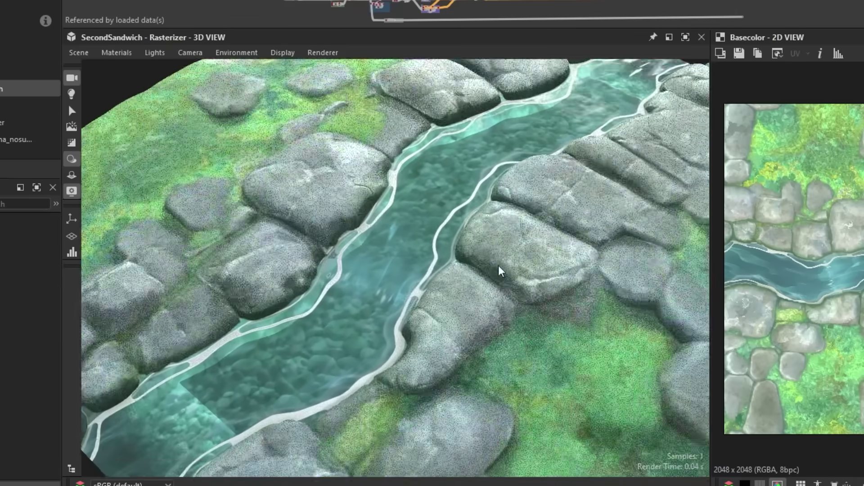
Step: Raise the gravel Contrast and nudge its Hue Shift while orbiting around the river stones
mouse_move(497, 271)
alt+mouse_down()
mouse_move(554, 304)
mouse_move(592, 295)
alt+mouse_up()
mouse_move(483, 203)
alt+mouse_down()
mouse_move(574, 293)
mouse_move(558, 292)
alt+mouse_up()
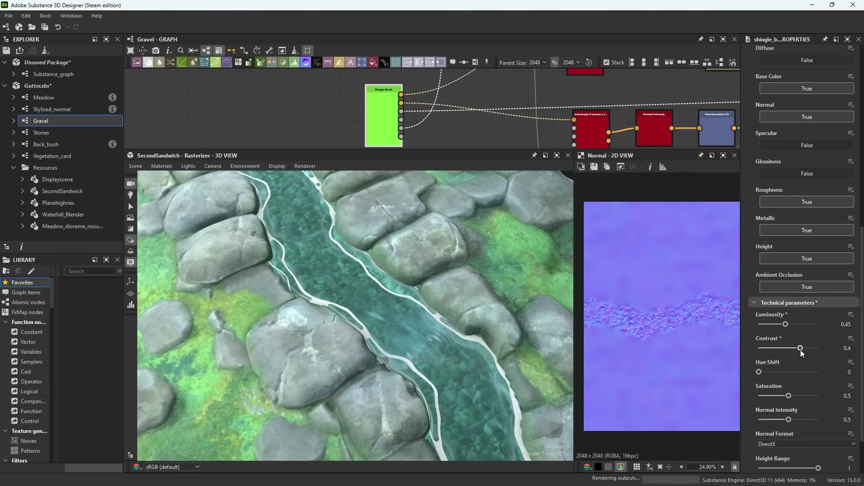
drag(802, 353, 809, 353)
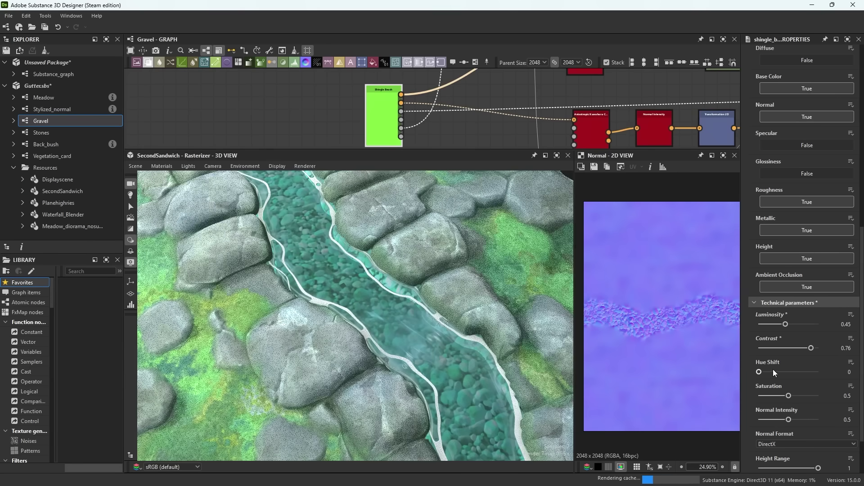
drag(759, 372, 760, 373)
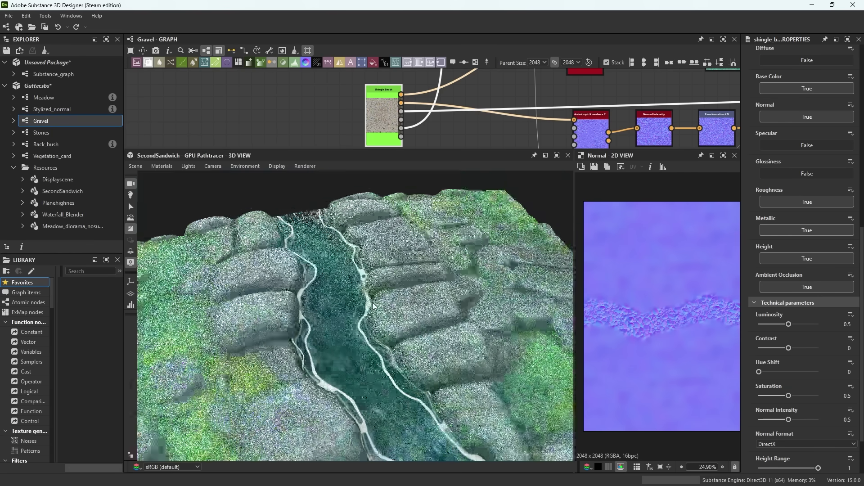
alt+drag(373, 306, 326, 343)
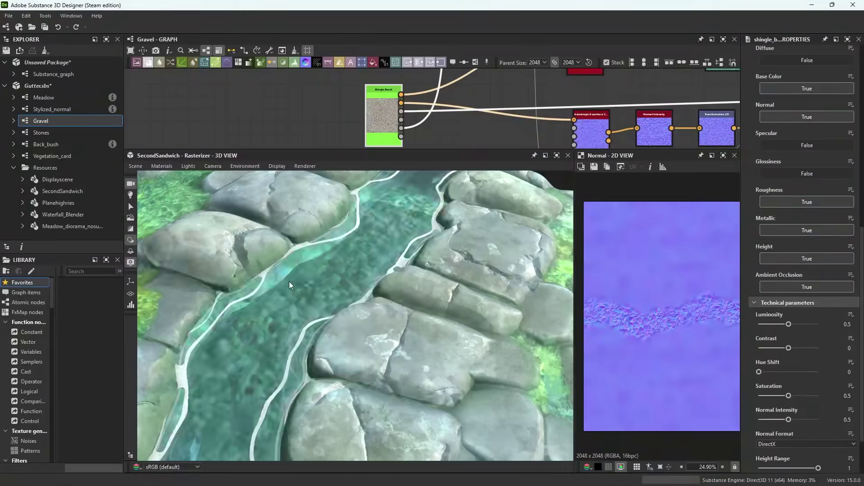
mouse_move(290, 286)
alt+mouse_down()
mouse_move(342, 295)
mouse_move(365, 318)
alt+mouse_up()
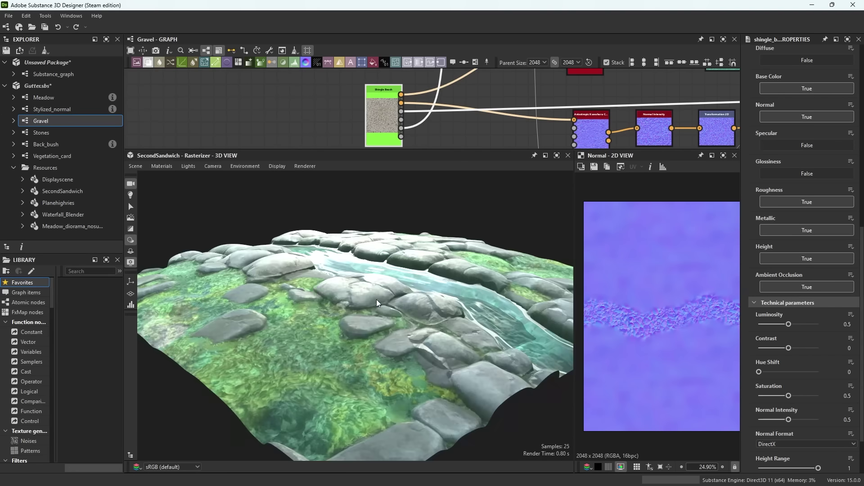
Step: Raise the Ground material's Height Scale to 0.17, then open the rasterizer render settings
alt+drag(442, 285, 238, 181)
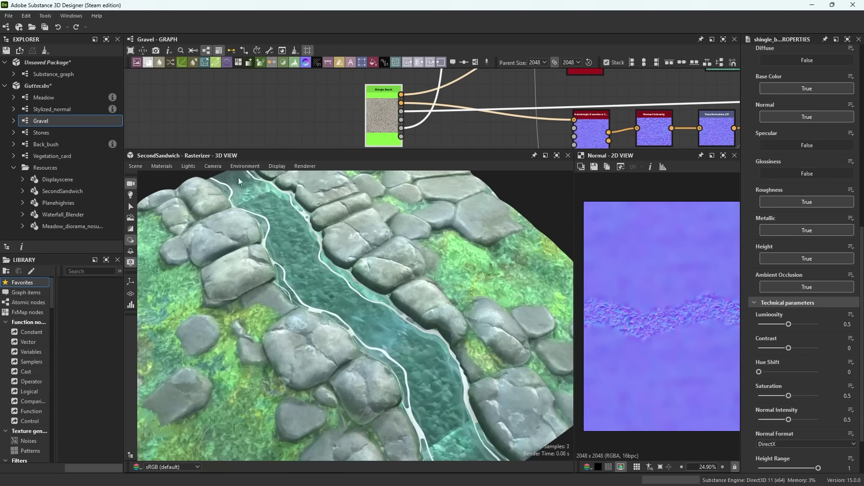
click(159, 165)
mouse_move(186, 178)
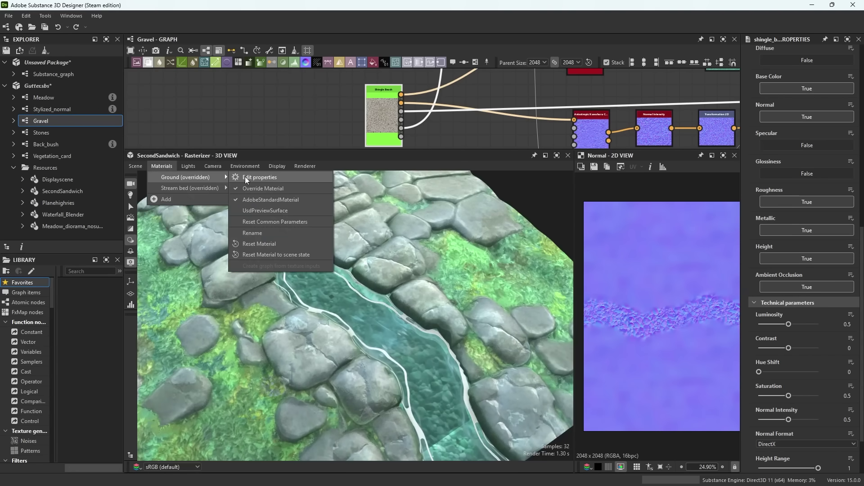
click(249, 178)
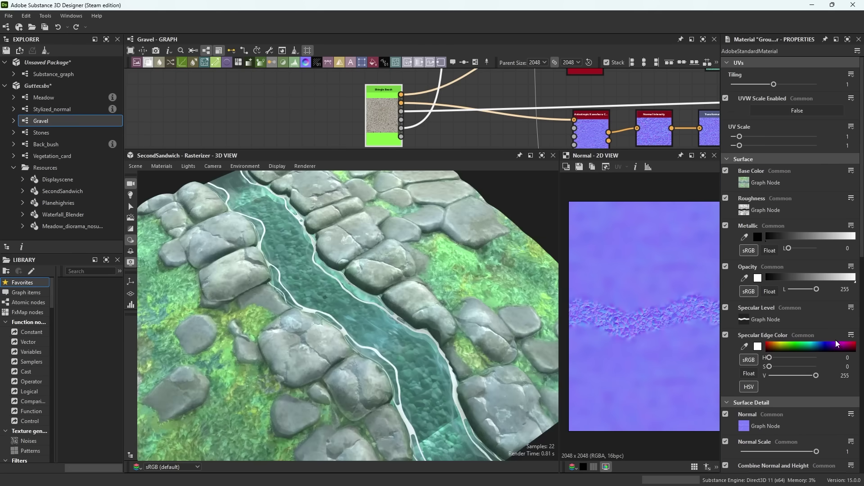
scroll(784, 345, down, 5)
drag(752, 342, 754, 342)
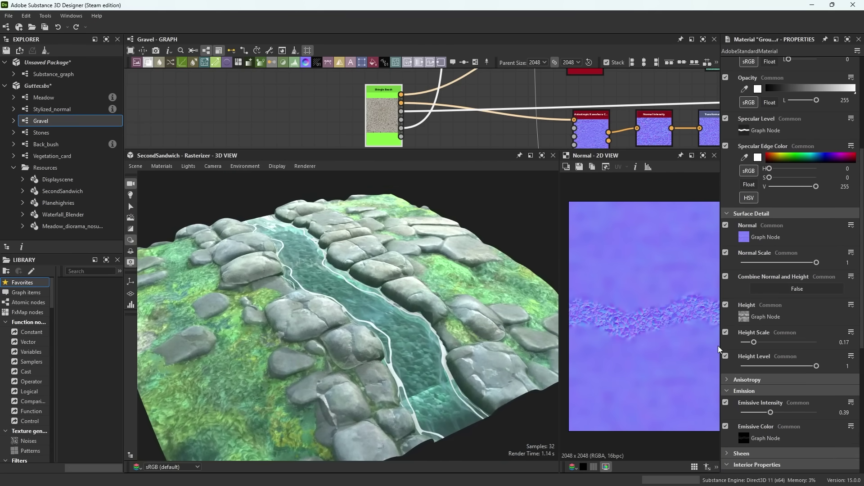
click(308, 167)
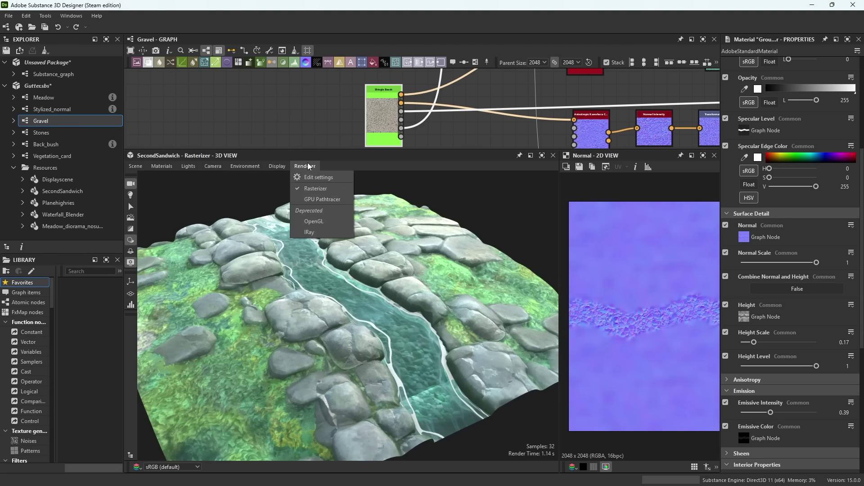
click(325, 178)
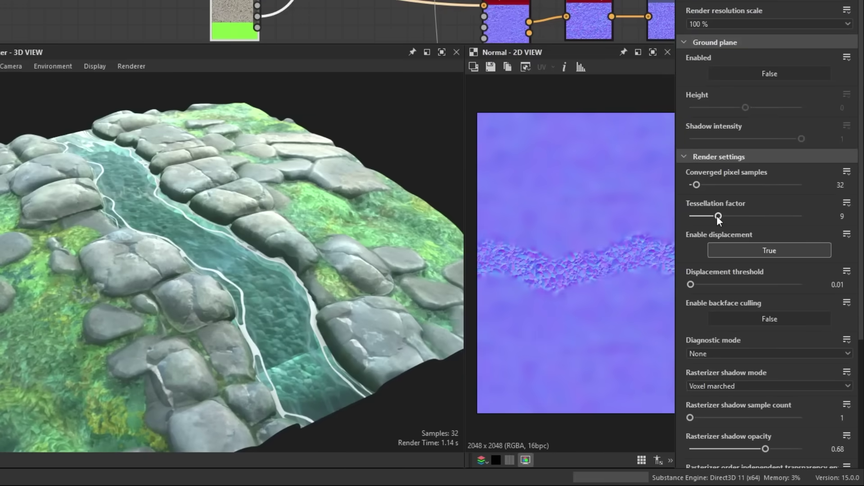
Step: Drop the rasterizer Tessellation factor to its minimum, then raise it back to 6
drag(754, 280, 747, 280)
drag(702, 214, 679, 214)
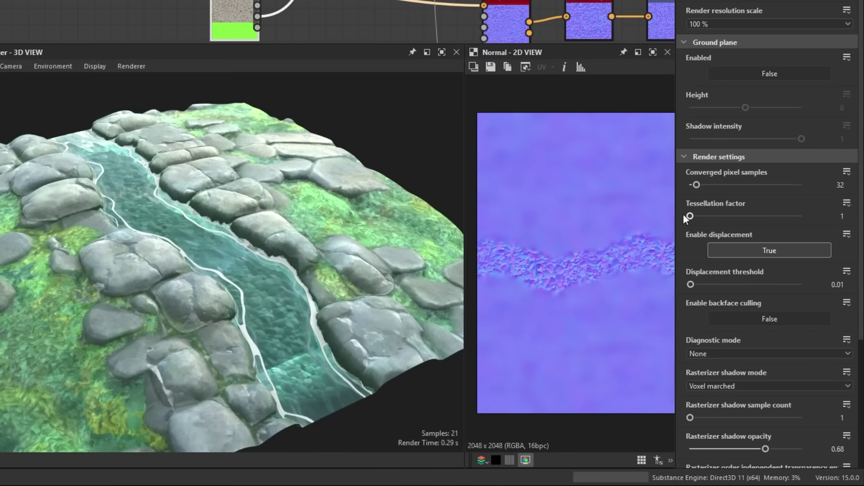
mouse_move(229, 133)
mouse_down()
mouse_move(231, 164)
mouse_move(298, 166)
mouse_up()
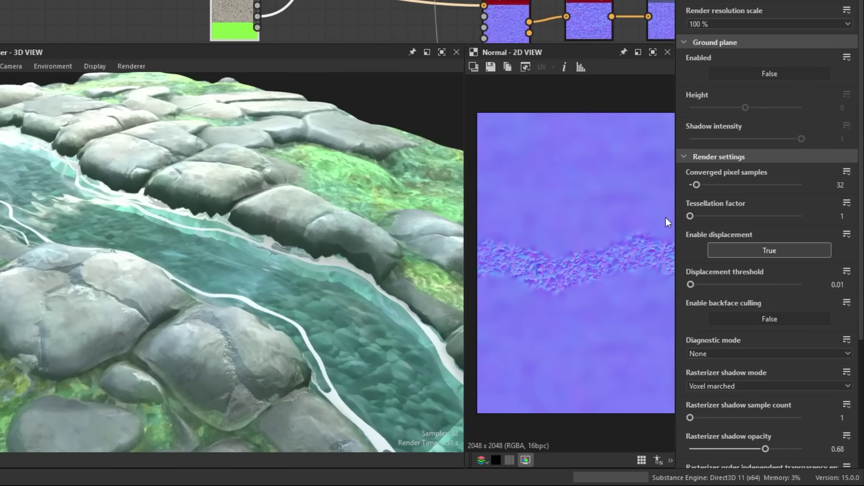
drag(691, 214, 708, 216)
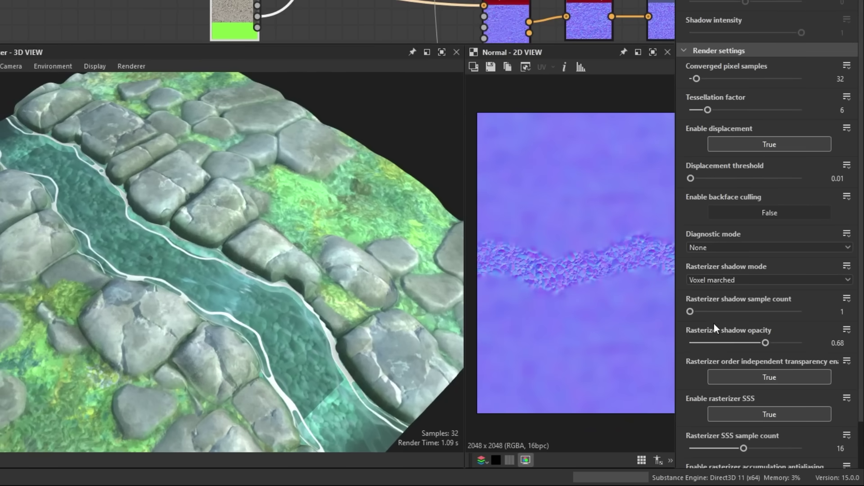
Step: Set rasterizer shadow opacity to 0.74 and try voxel grid resolution 1024 before restoring 256
mouse_move(754, 344)
mouse_down()
mouse_move(693, 343)
mouse_move(771, 343)
mouse_up()
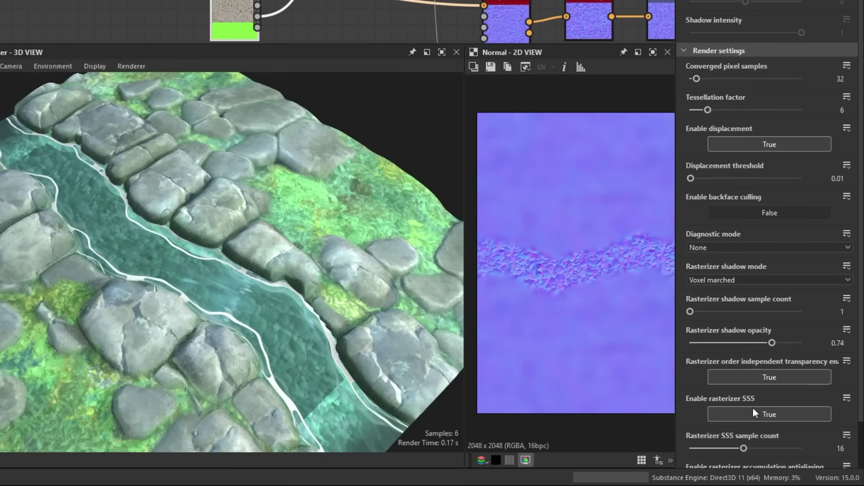
scroll(750, 410, down, 1)
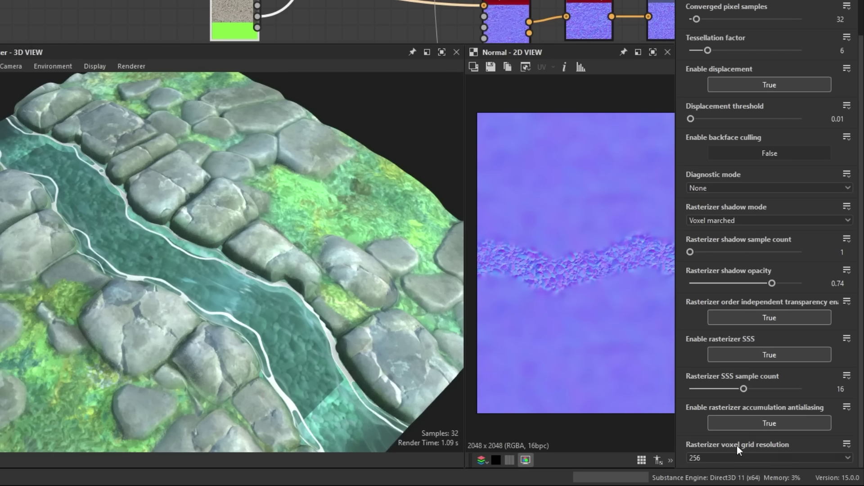
click(710, 462)
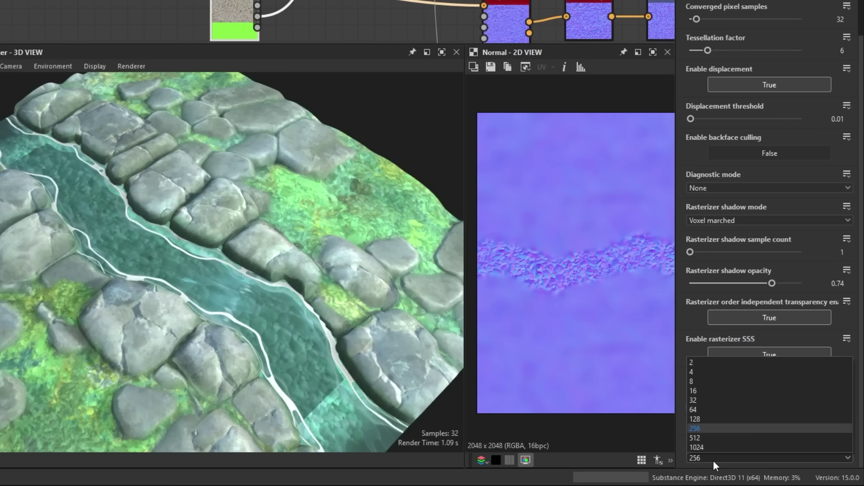
click(715, 444)
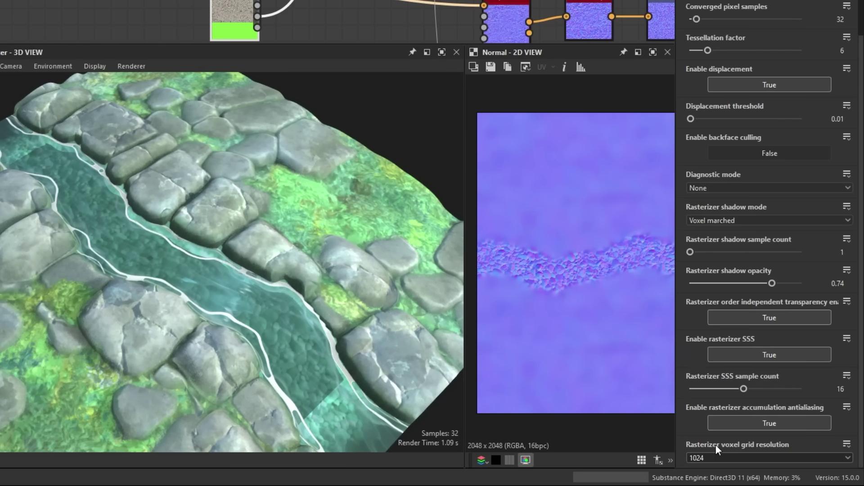
click(701, 455)
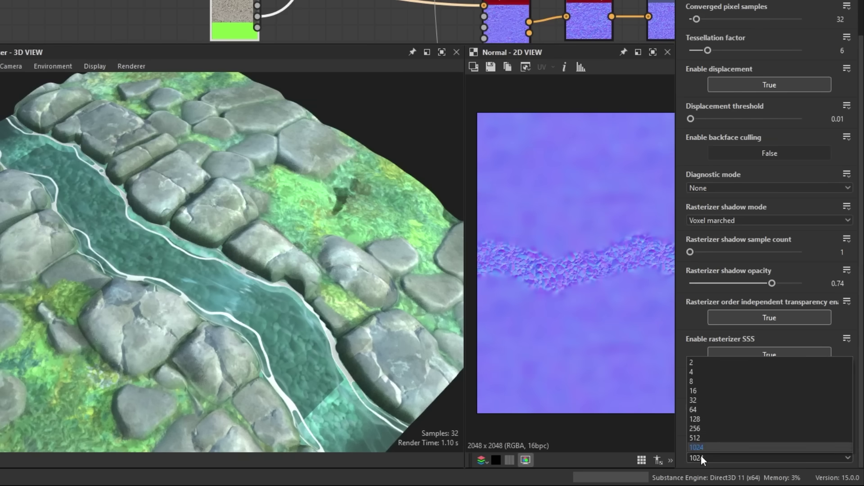
click(723, 430)
Step: Orbit toward a top-down view and choose a different rasterizer shadow mode
mouse_move(393, 276)
mouse_down()
mouse_move(260, 258)
mouse_move(279, 277)
mouse_move(263, 288)
mouse_up()
click(734, 220)
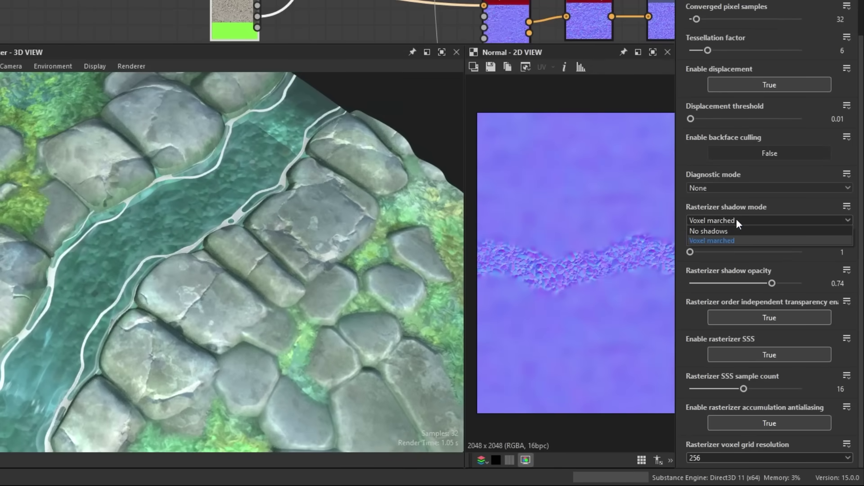
click(719, 231)
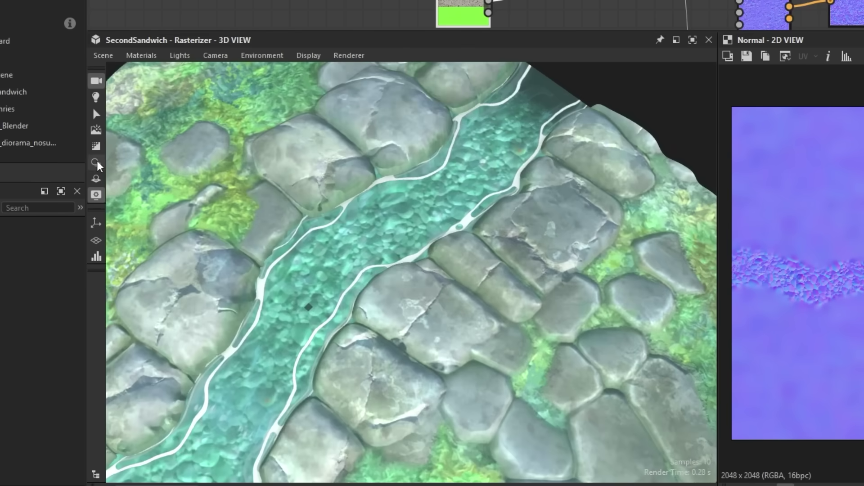
click(97, 163)
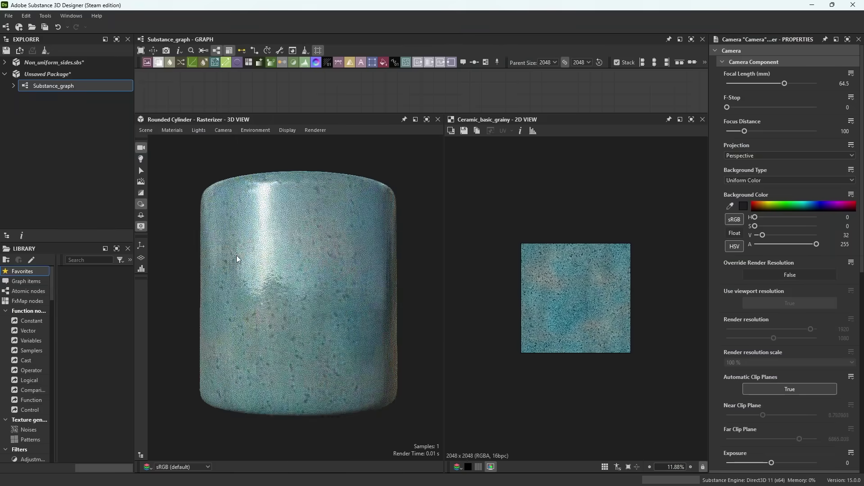
Step: Orbit the diorama so the river runs across the top to review the smooth water
click(140, 208)
scroll(294, 263, up, 5)
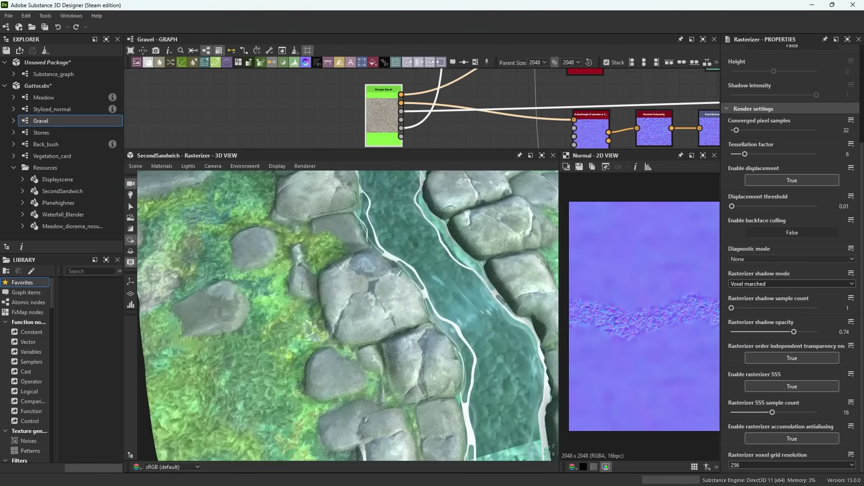
drag(302, 287, 354, 288)
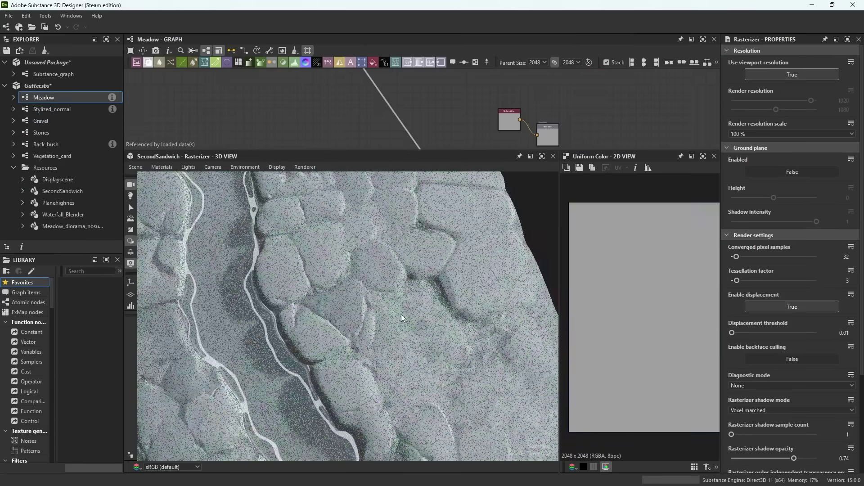
shift+drag(401, 319, 426, 339)
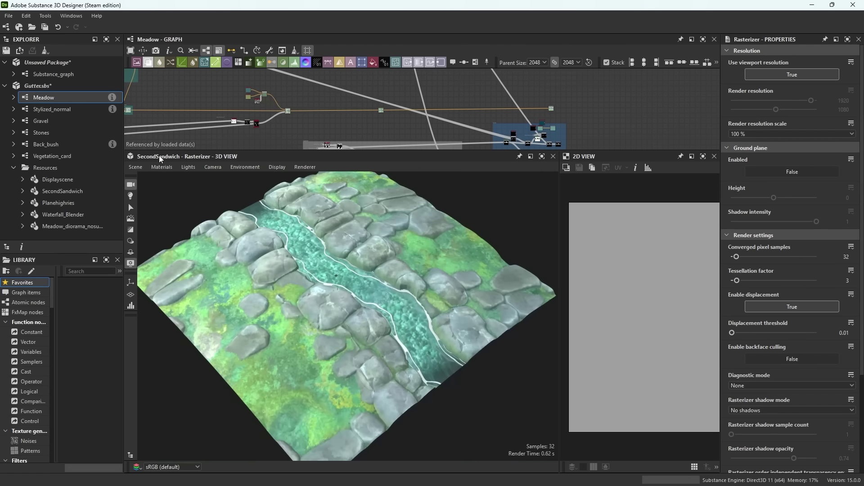
click(162, 167)
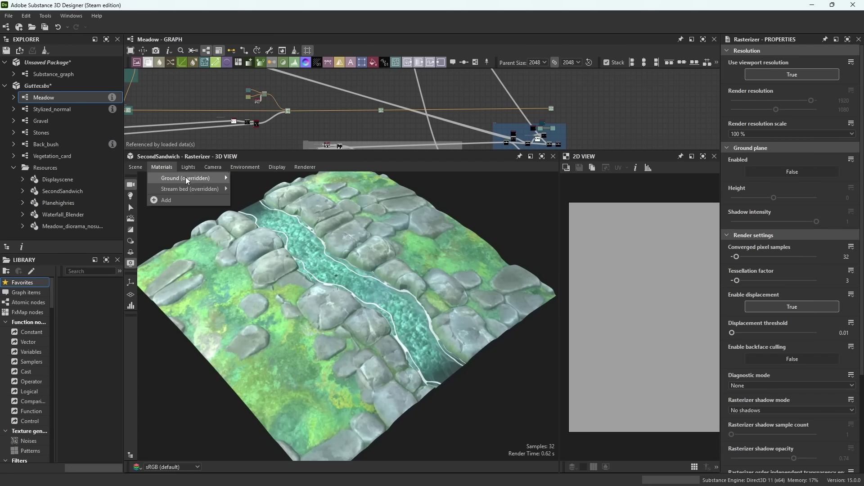
Step: Increase the Ground material's UV Scale, then set the stone-strip cube's UV Scale to 2
mouse_move(185, 178)
click(295, 181)
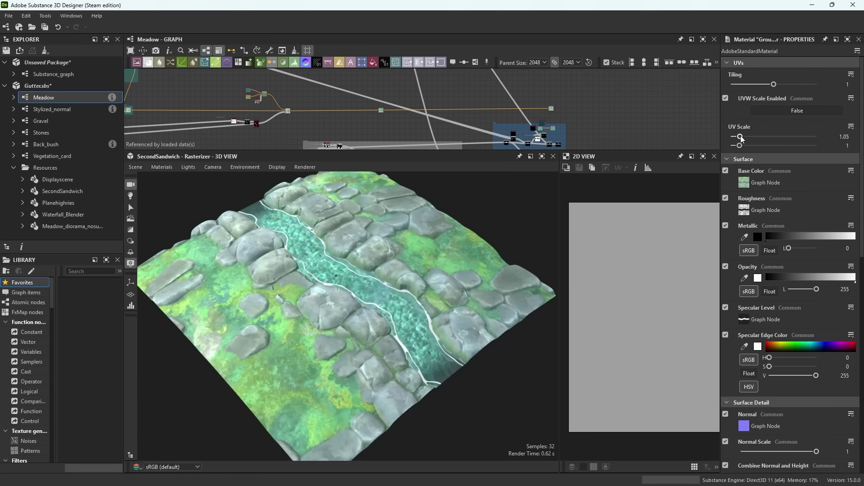
mouse_move(740, 138)
mouse_down()
mouse_move(756, 138)
mouse_move(735, 138)
mouse_up()
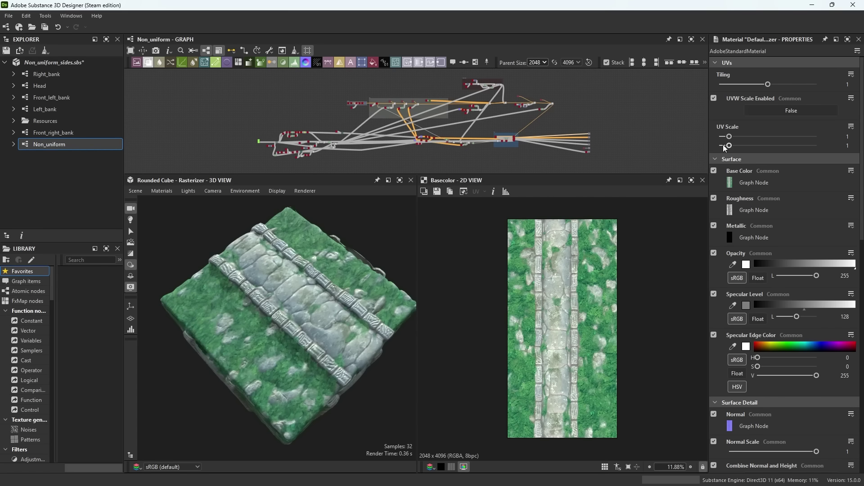
drag(729, 138, 737, 137)
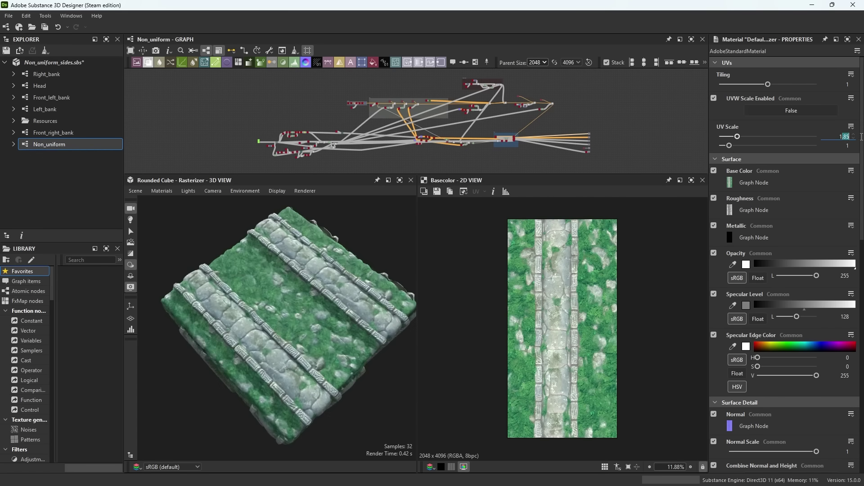
key(Return)
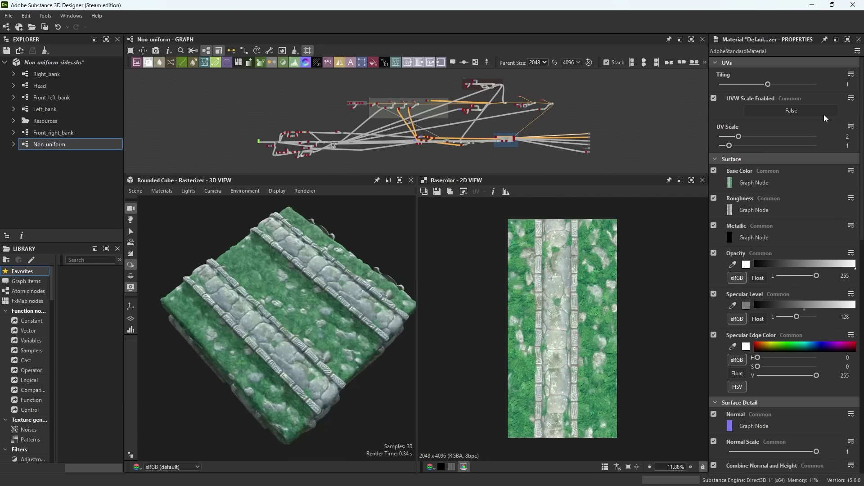
alt+drag(270, 304, 292, 328)
scroll(292, 329, up, 3)
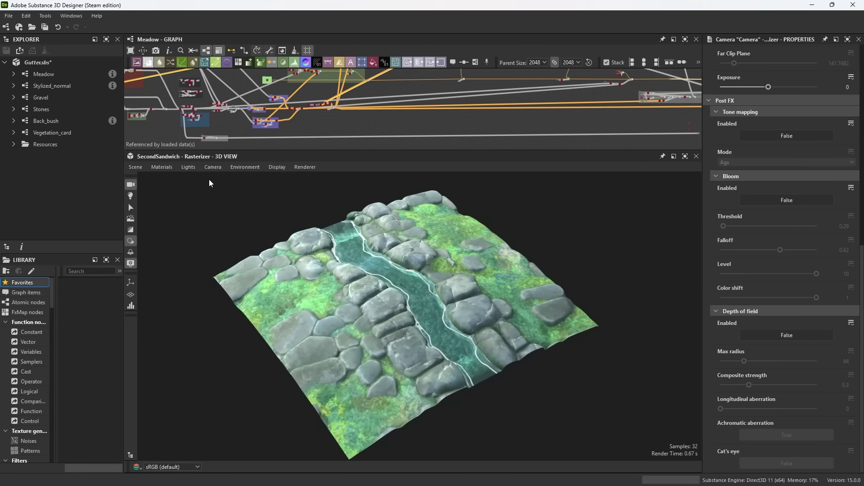
Step: In camera properties, enable tone mapping, try another curve, then switch it back off
click(213, 167)
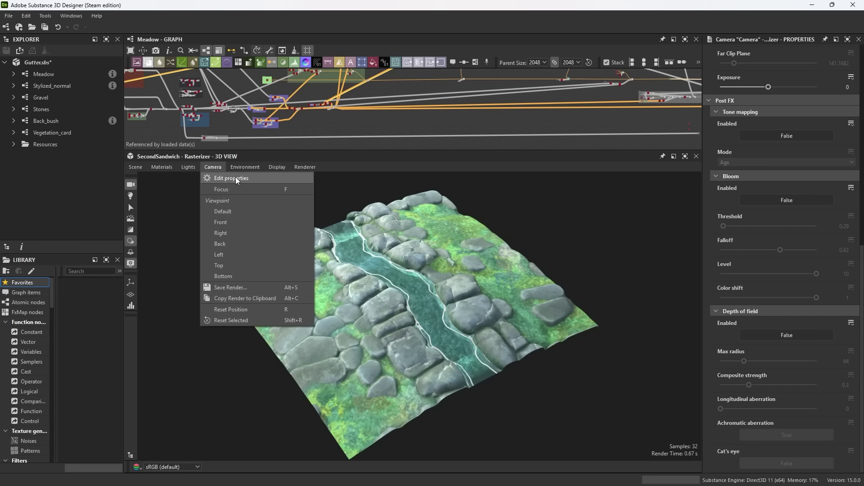
click(500, 198)
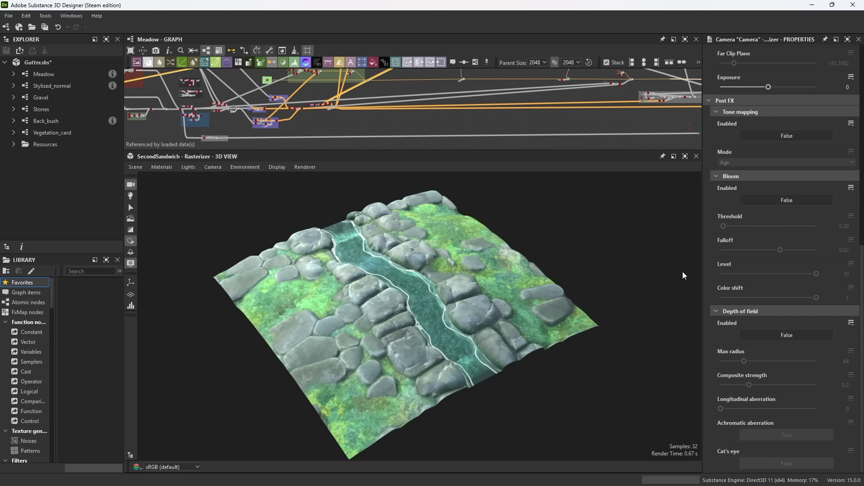
click(806, 137)
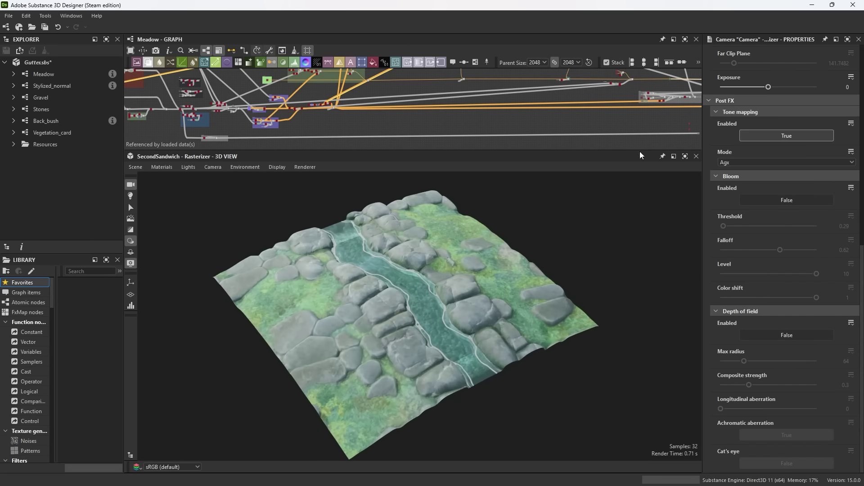
alt+drag(489, 270, 494, 275)
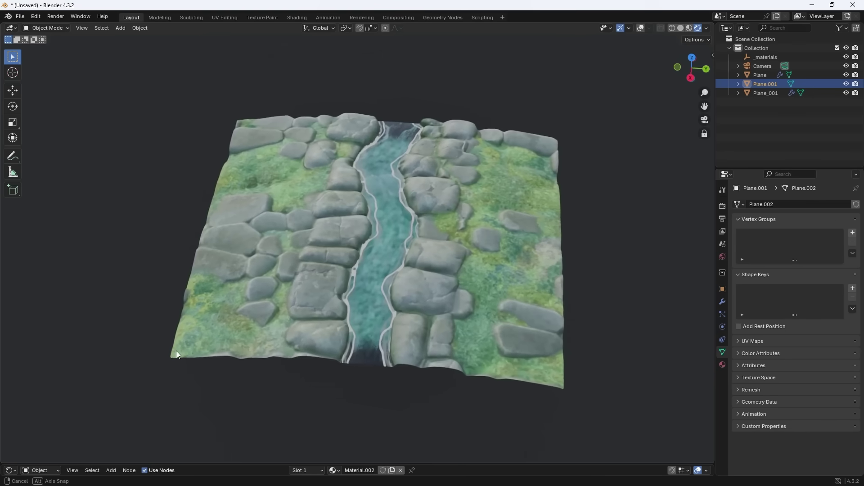
middle_drag(246, 361, 189, 356)
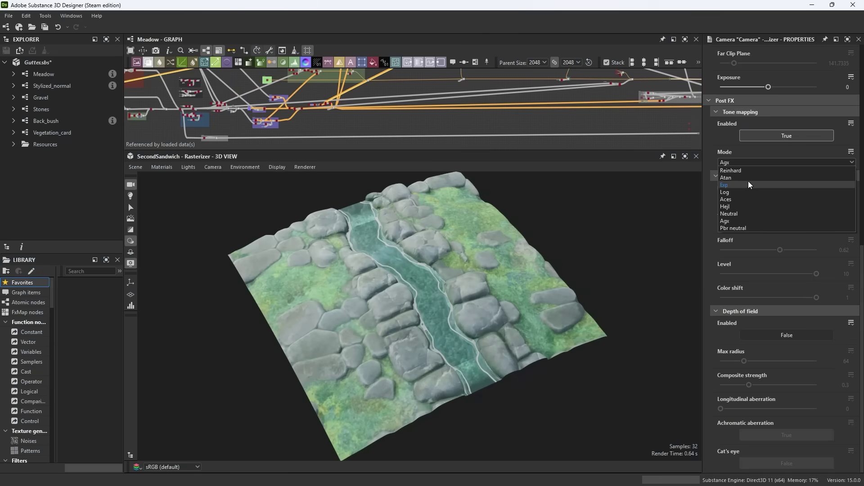
click(810, 199)
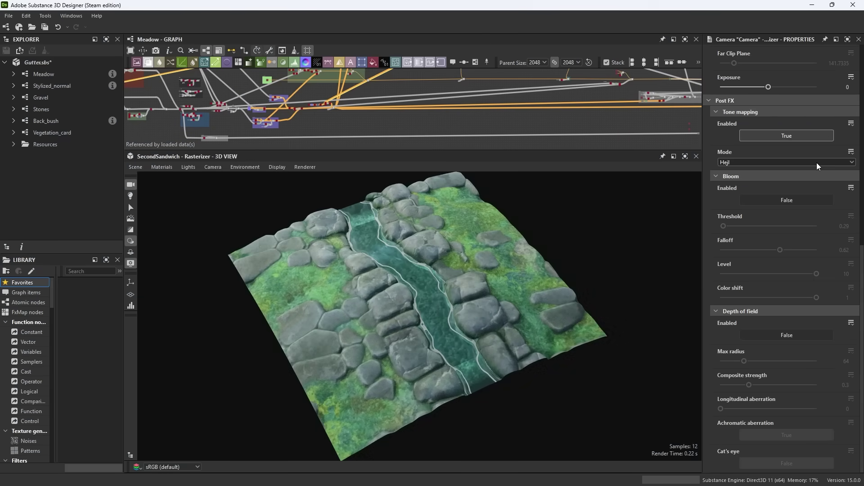
scroll(818, 163, up, 2)
scroll(817, 165, down, 1)
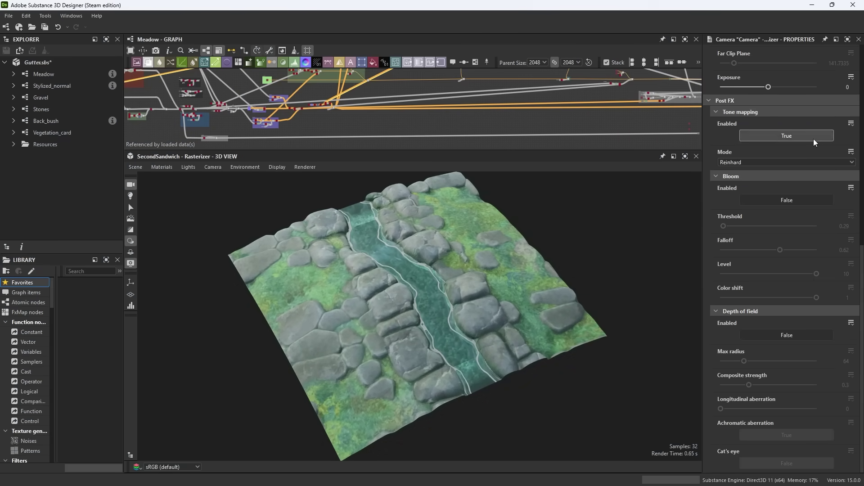
click(808, 136)
Step: Enable camera Bloom and rotate the lighting to add a sun highlight
click(771, 200)
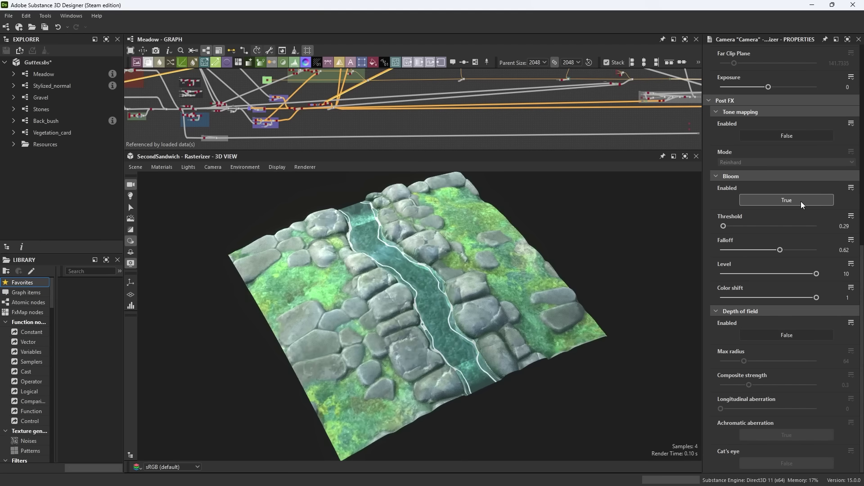
drag(405, 269, 414, 263)
shift+right_drag(415, 263, 393, 254)
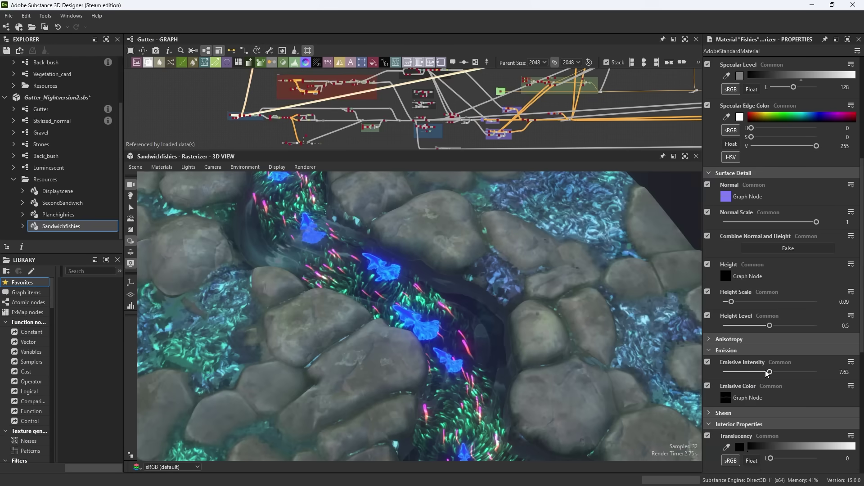
Step: Boost emissive intensity and bloom, keep depth of field on with a higher F-Stop, and reframe the stream
drag(778, 373, 788, 372)
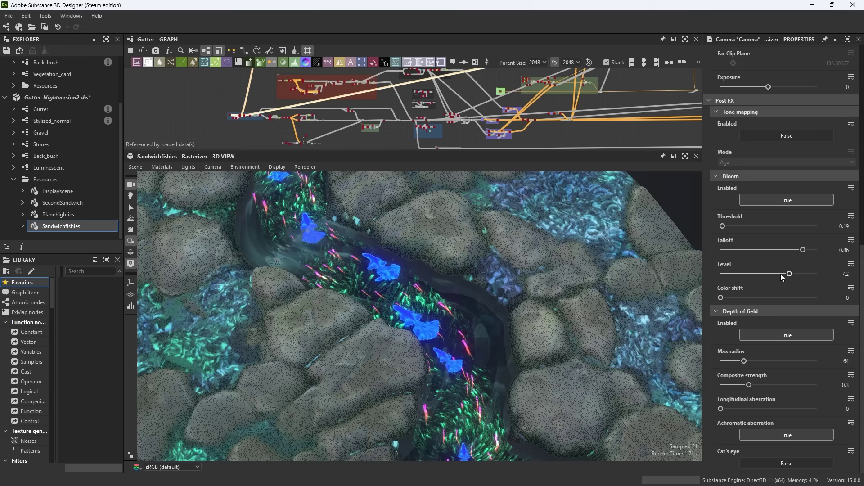
drag(782, 277, 795, 278)
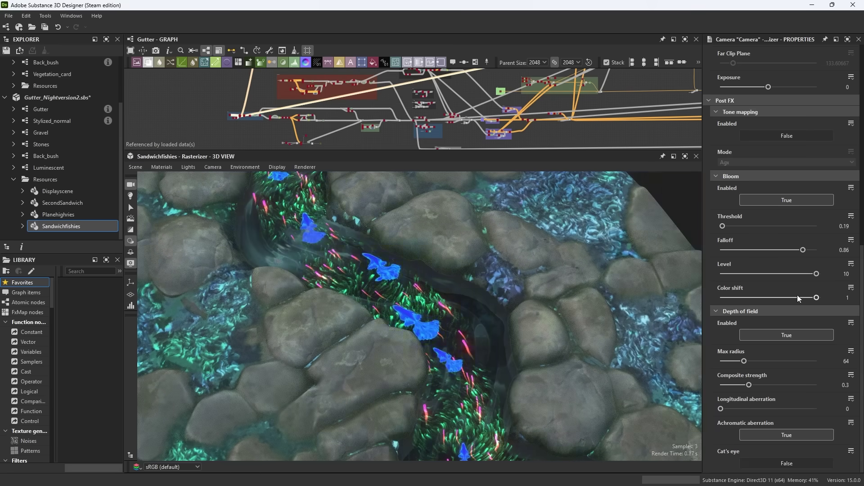
click(759, 336)
click(759, 340)
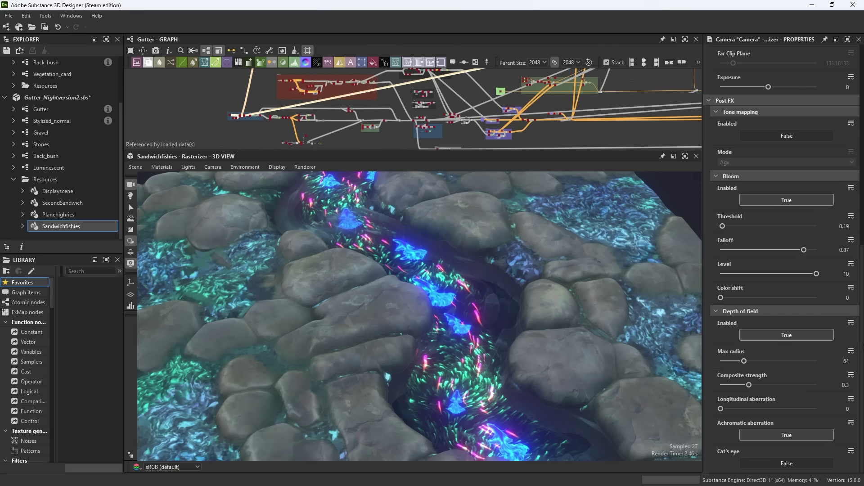
scroll(830, 217, up, 1)
scroll(830, 216, up, 5)
scroll(829, 217, up, 2)
scroll(830, 217, up, 2)
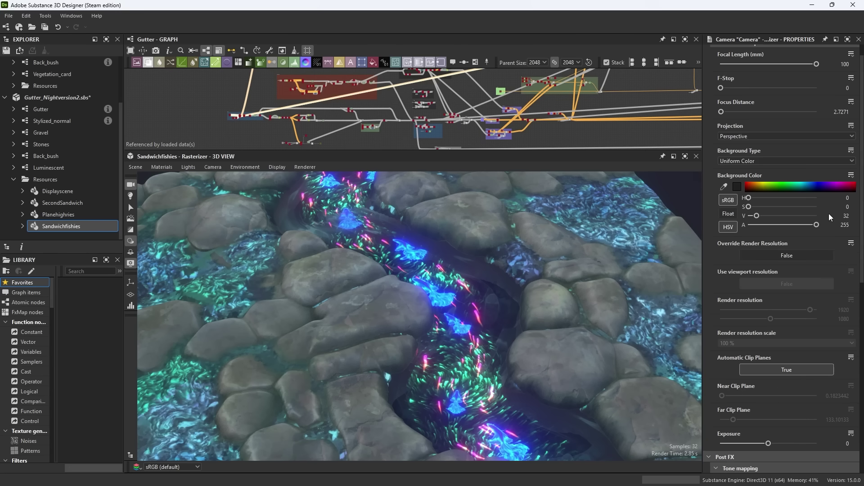
click(722, 89)
scroll(491, 313, up, 2)
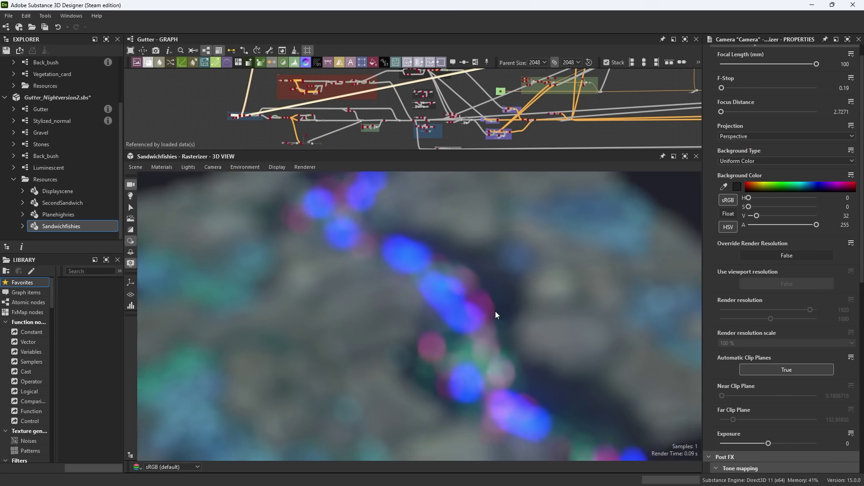
scroll(494, 313, up, 2)
scroll(482, 319, up, 2)
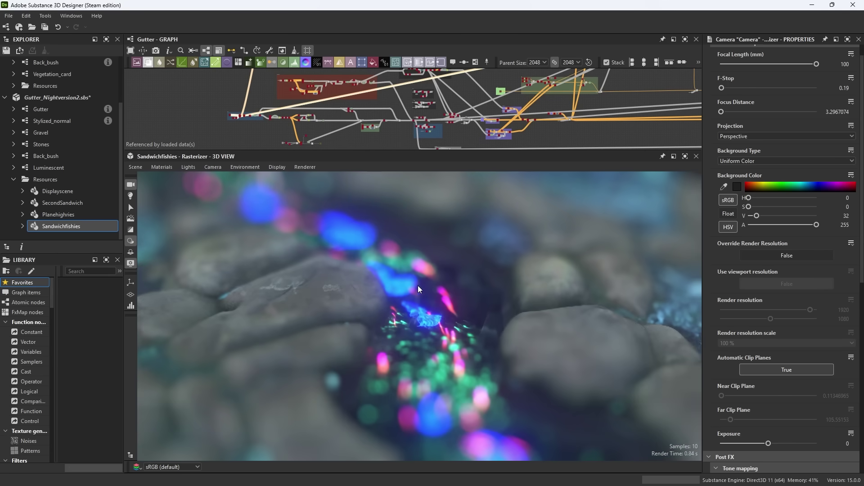
alt+drag(418, 289, 299, 232)
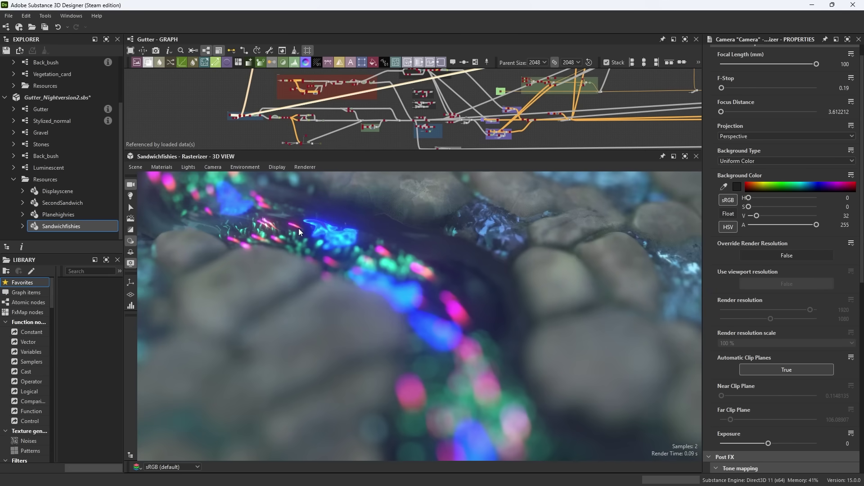
scroll(484, 397, up, 1)
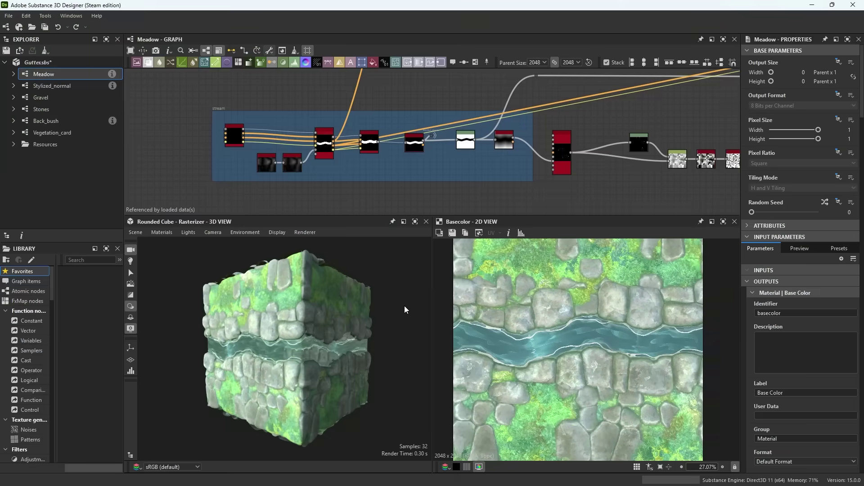
Step: Rotate the rounded cube to inspect the sides of the Meadow material
mouse_move(309, 285)
mouse_down()
mouse_move(313, 279)
mouse_move(283, 302)
mouse_up()
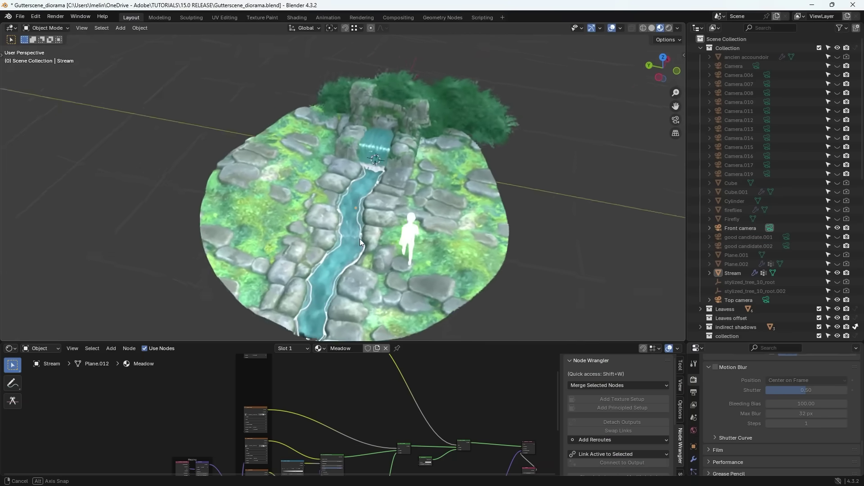
Step: Re-export the Meadow graph's output textures from Designer with Reexport Outputs
mouse_move(360, 238)
middle_down()
mouse_move(341, 234)
mouse_move(371, 228)
mouse_move(406, 238)
middle_up()
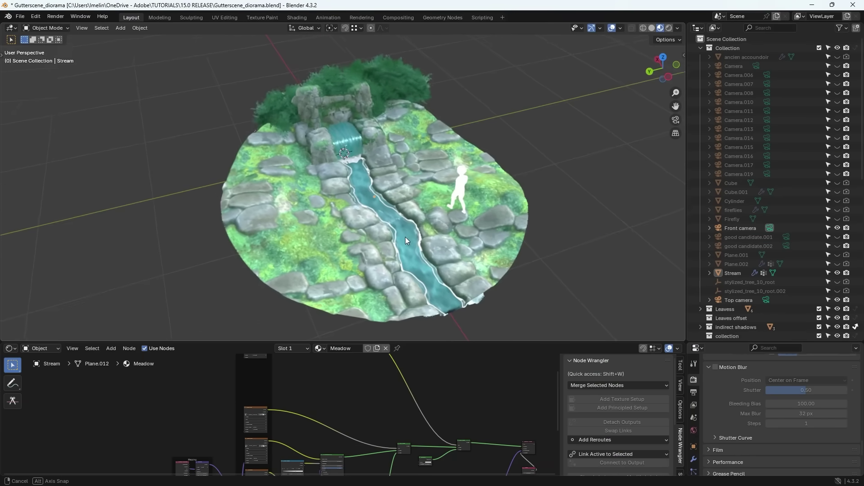
scroll(360, 187, up, 4)
mouse_move(360, 186)
middle_down()
mouse_move(391, 182)
mouse_move(382, 158)
middle_up()
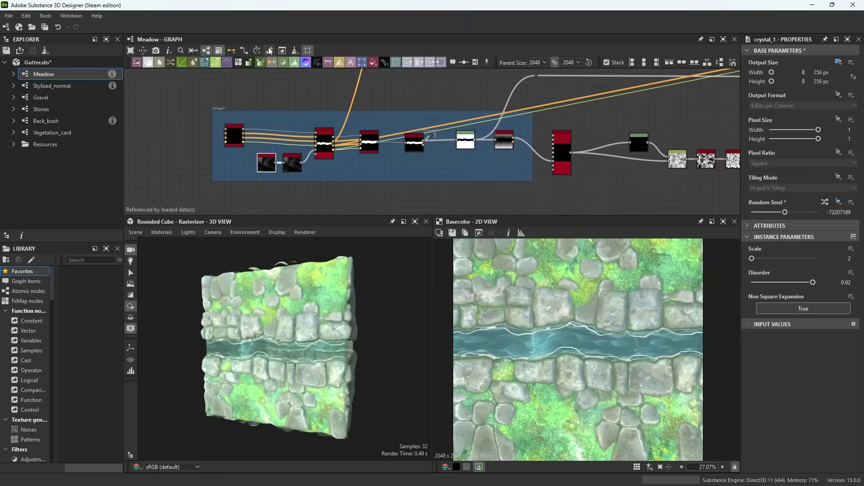
click(269, 50)
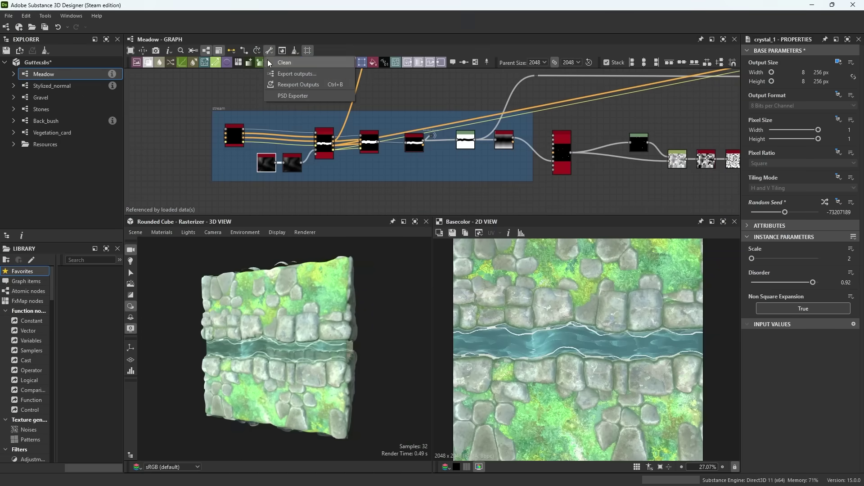
click(276, 86)
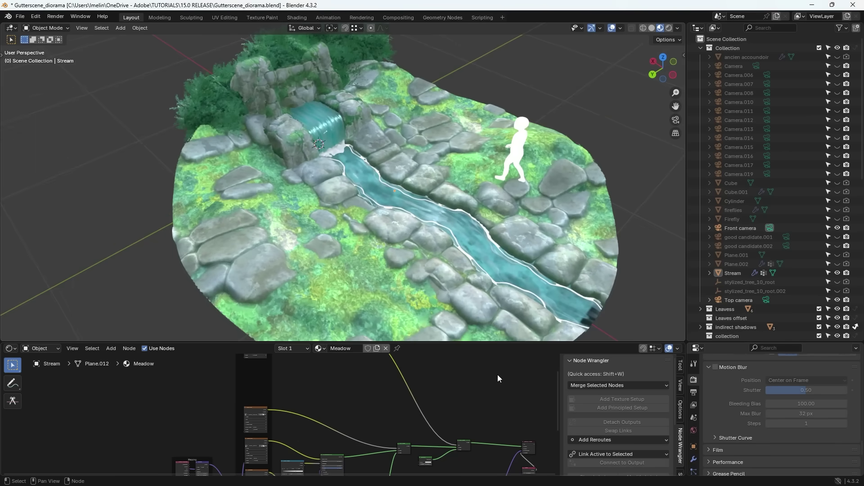
Step: Reload the Stream object's images with Node Wrangler and orbit to check the refreshed textures
click(483, 327)
scroll(586, 419, down, 5)
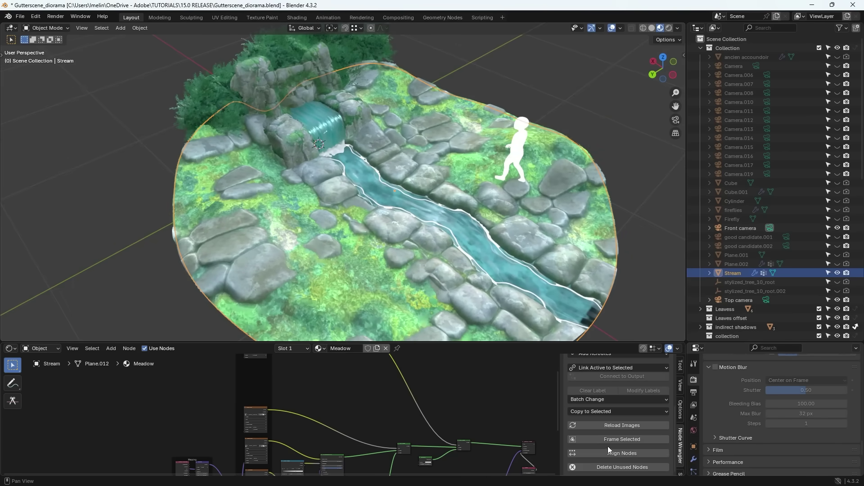
click(633, 426)
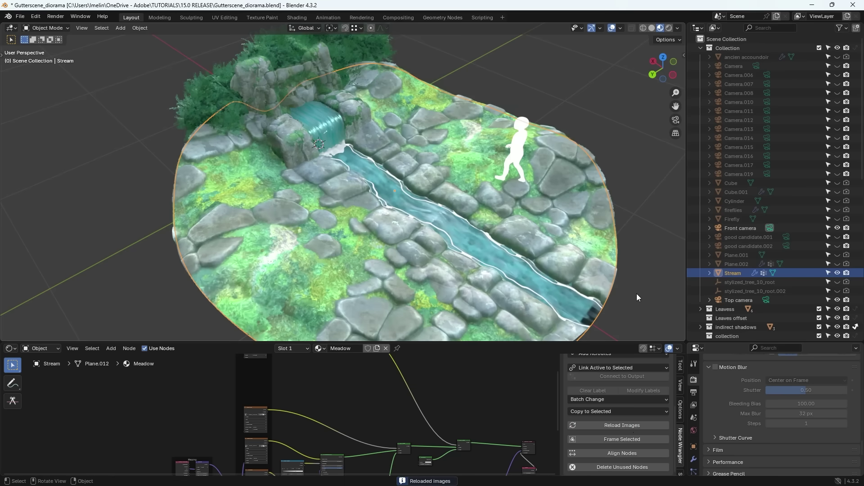
click(637, 293)
middle_drag(639, 293, 543, 290)
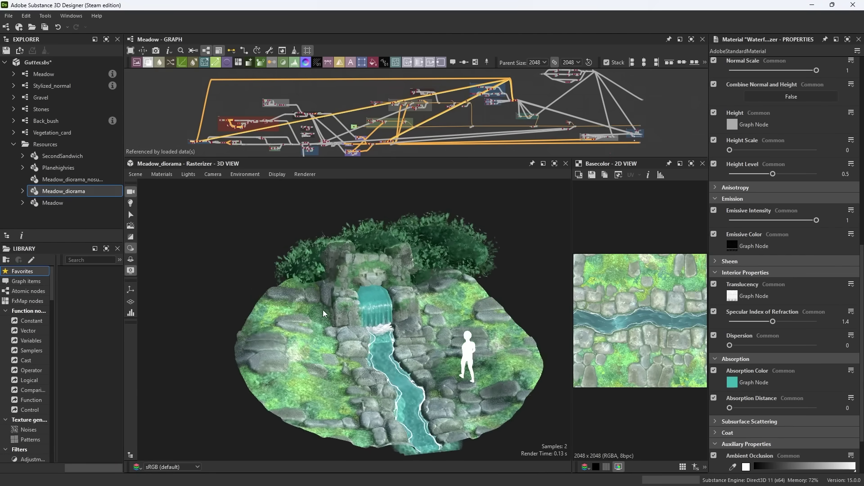
Step: Set crystal_1 Disorder to 1 and spline_warp Warp Intensity to 0.62, then orbit the diorama
drag(764, 282, 819, 282)
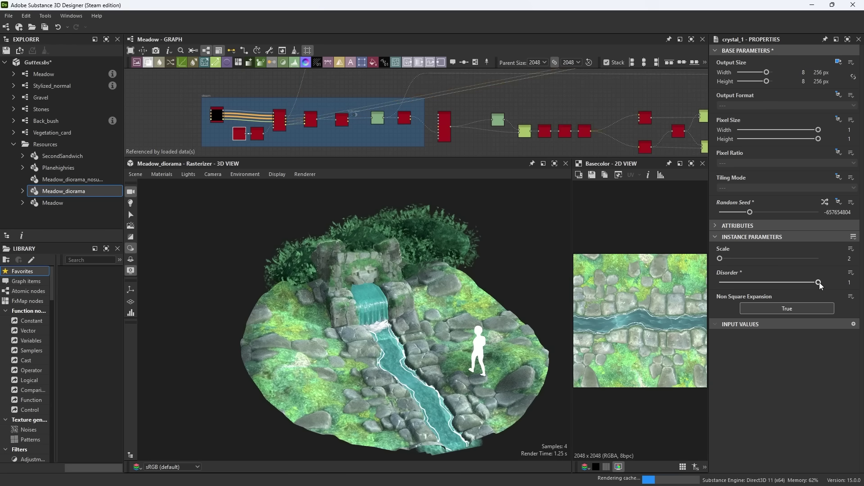
drag(756, 259, 781, 259)
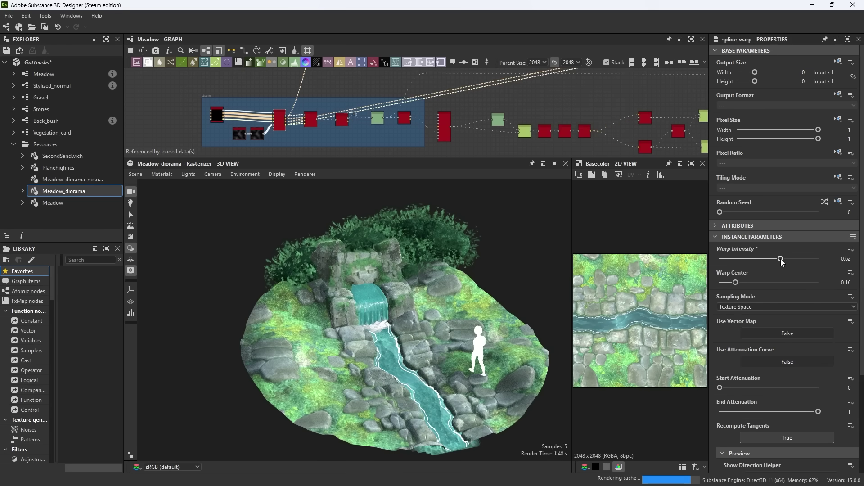
drag(338, 305, 336, 326)
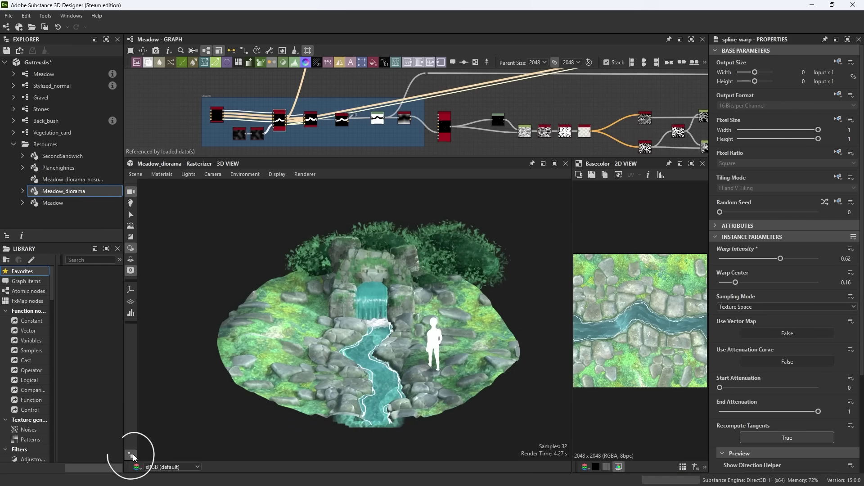
click(131, 456)
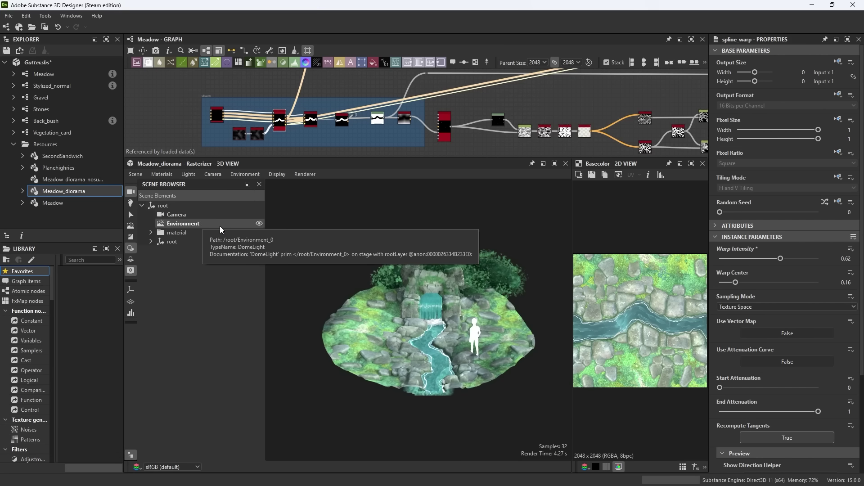
click(151, 242)
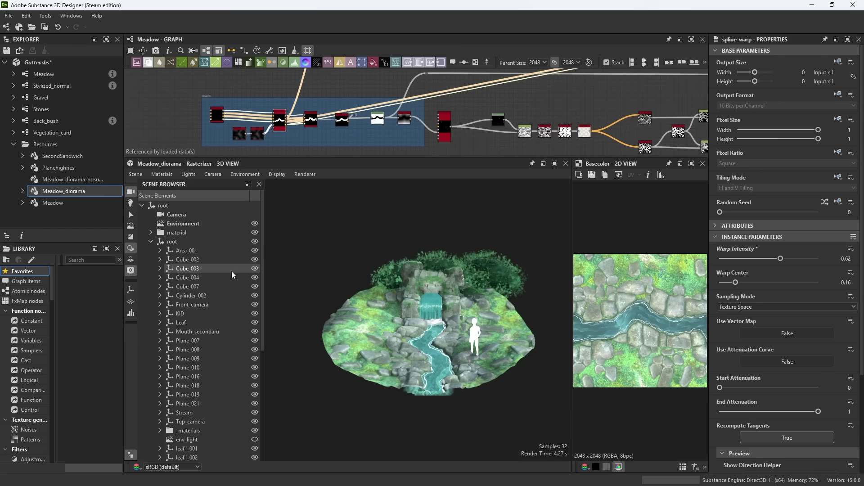
click(255, 251)
click(254, 251)
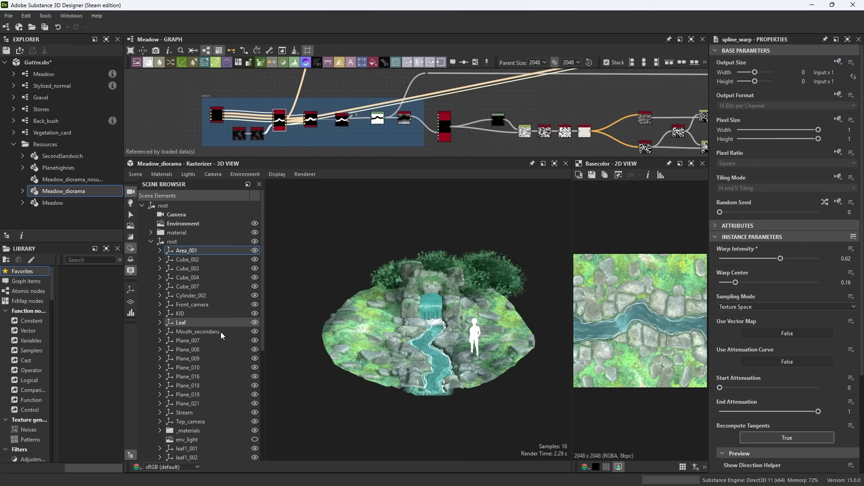
click(218, 176)
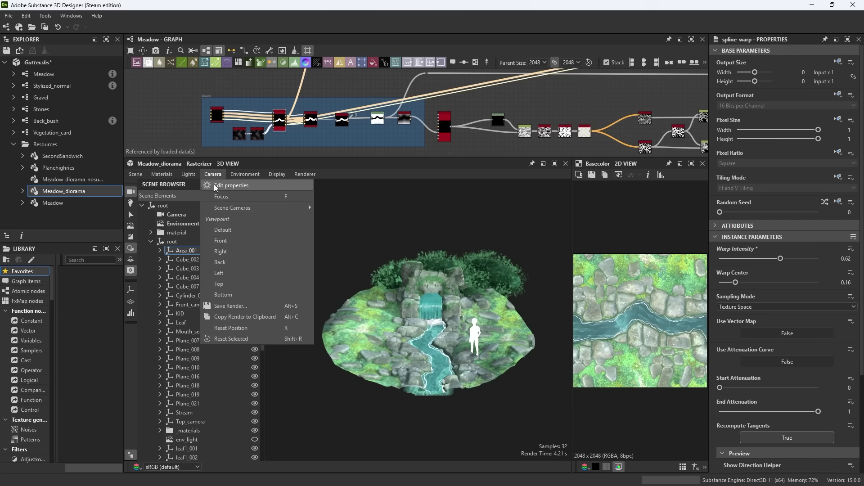
Step: View the waterfall through scene camera Camera_021 and orbit to a higher angle
click(331, 212)
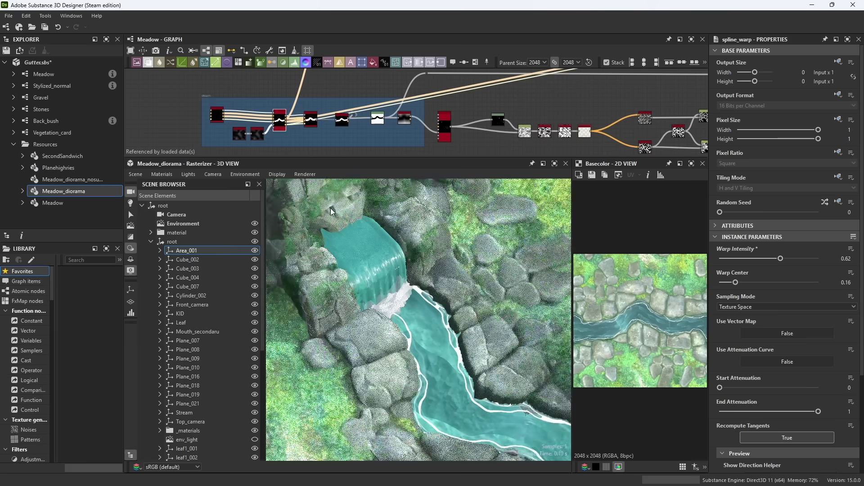
click(215, 175)
mouse_move(232, 208)
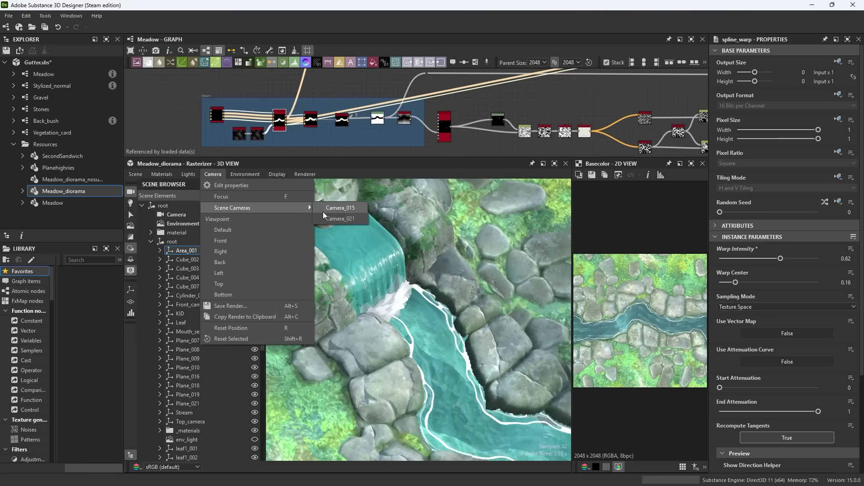
click(330, 221)
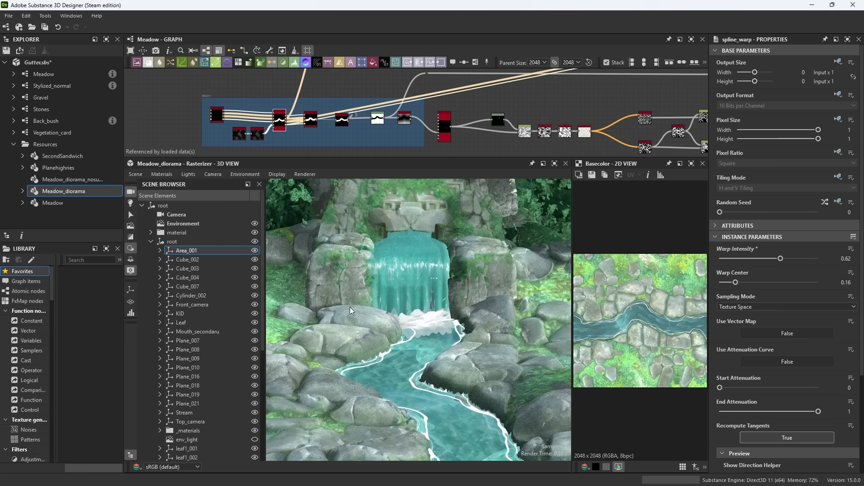
alt+drag(351, 311, 370, 263)
Step: Select Plane_019, the rock wall left of the waterfall
click(189, 269)
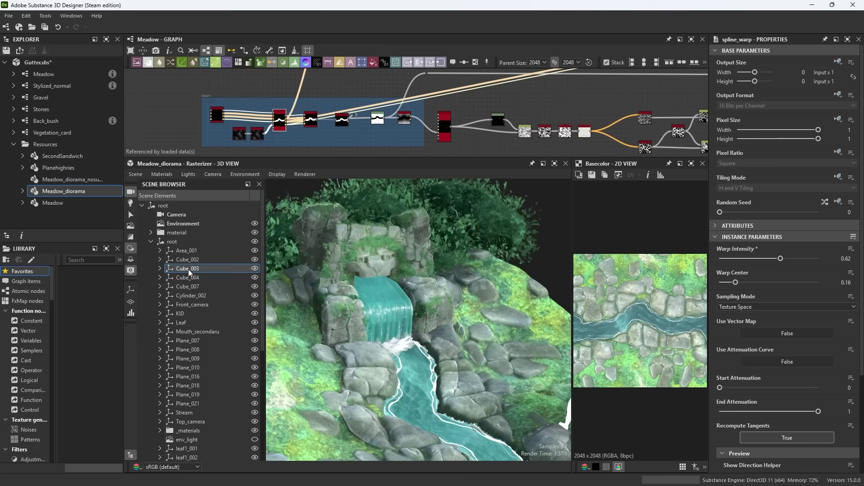
click(187, 395)
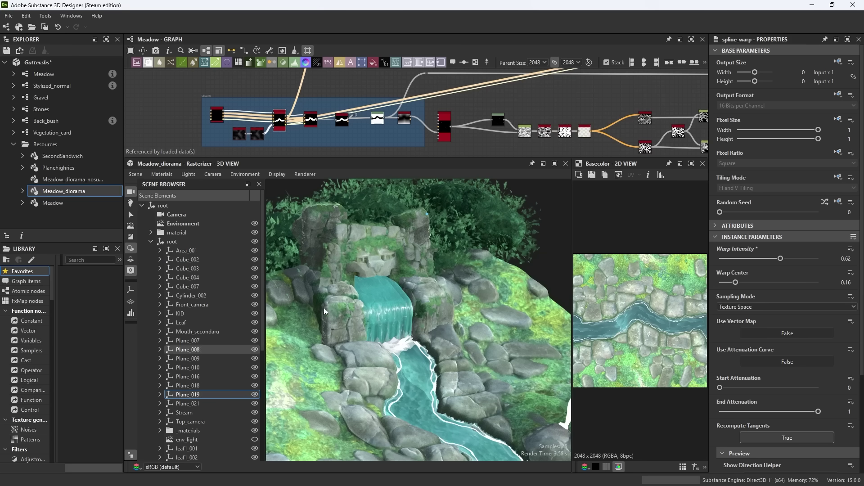
click(356, 258)
Step: Frame Plane_019, isolate it with Show only, orbit around it, then change its visibility options again
click(343, 308)
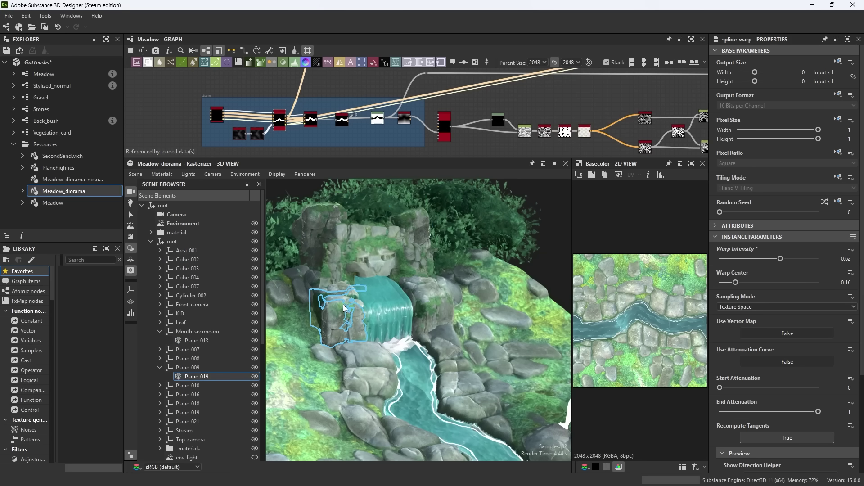
key(f)
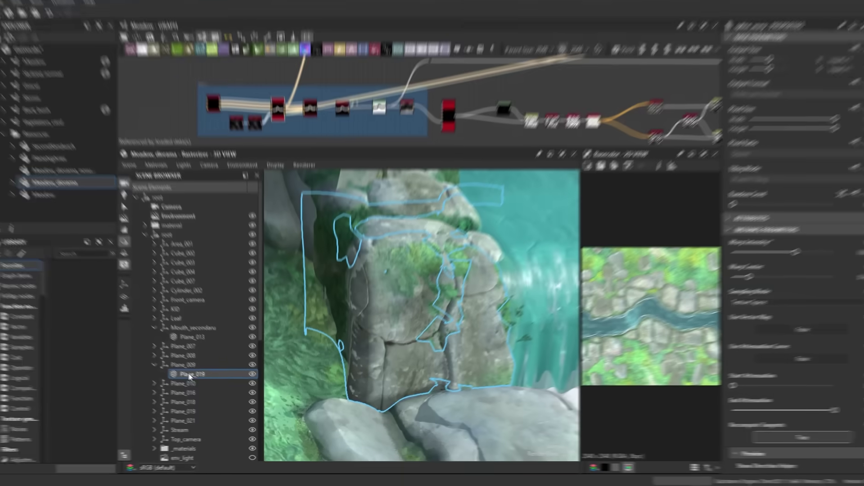
right_click(189, 376)
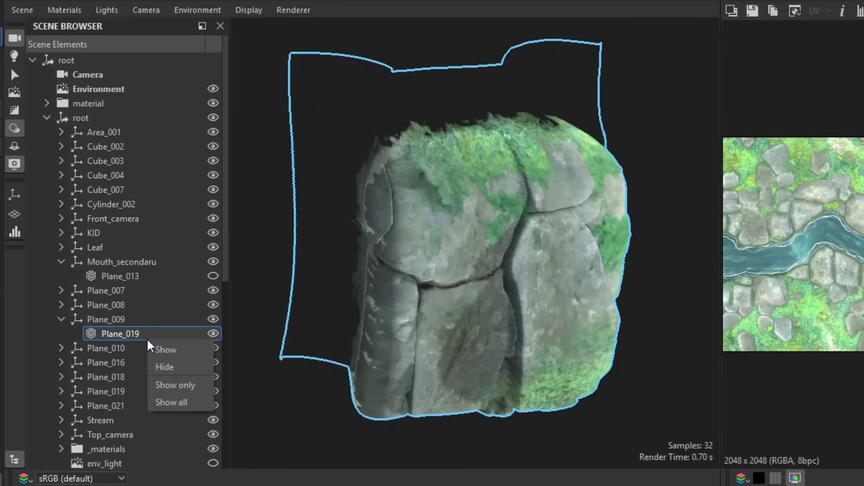
click(162, 348)
mouse_move(395, 334)
mouse_down()
mouse_move(399, 312)
mouse_move(304, 411)
mouse_up()
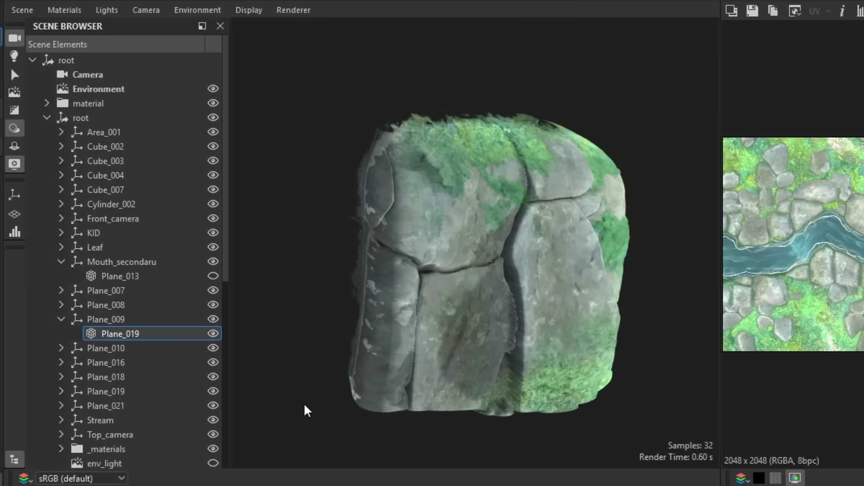
right_click(158, 331)
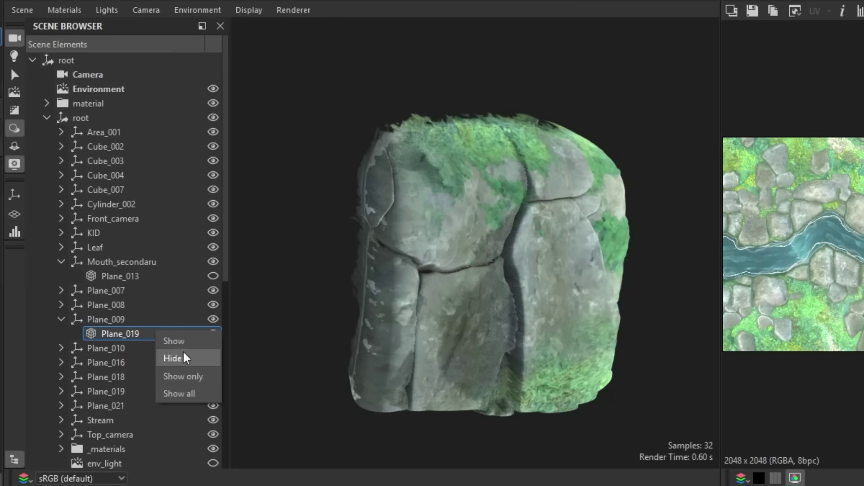
click(183, 395)
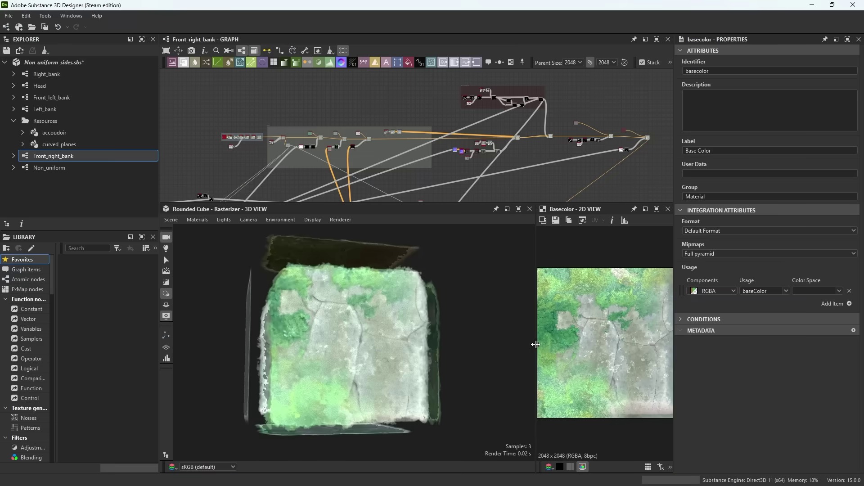
Step: Orbit the rounded cube, then load the curved_planes scene into the 3D view
drag(405, 338, 338, 352)
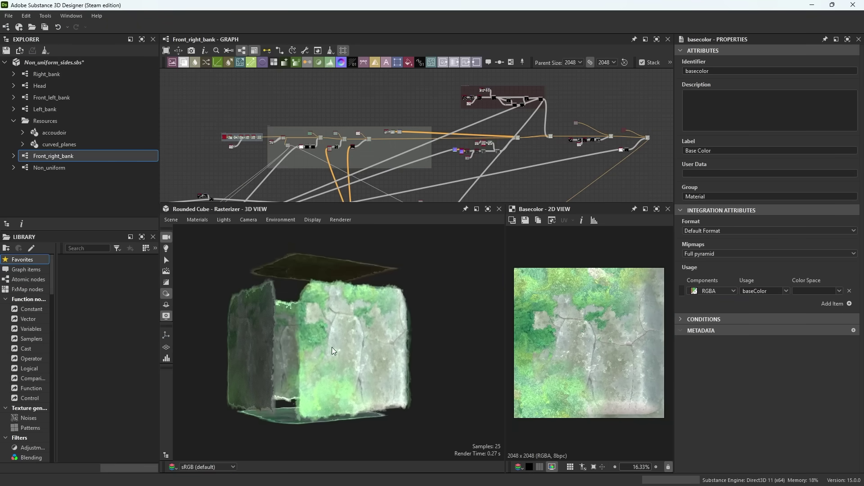
mouse_move(332, 354)
mouse_down()
mouse_move(232, 335)
mouse_move(334, 347)
mouse_up()
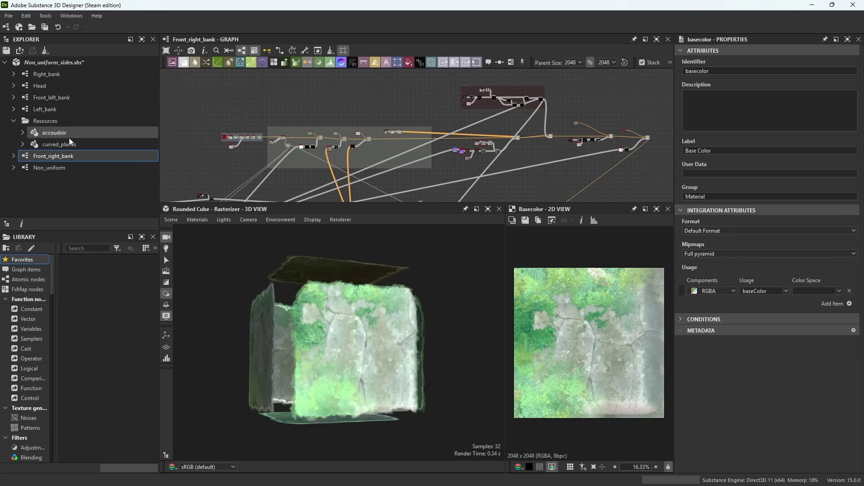
mouse_move(59, 144)
mouse_down()
mouse_move(301, 281)
mouse_move(355, 333)
mouse_up()
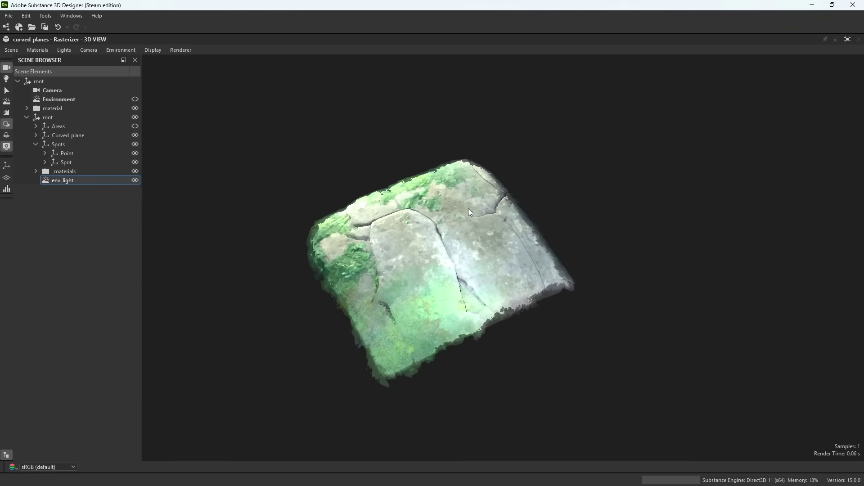
mouse_move(467, 209)
alt+mouse_down()
mouse_move(425, 237)
mouse_move(483, 213)
alt+mouse_up()
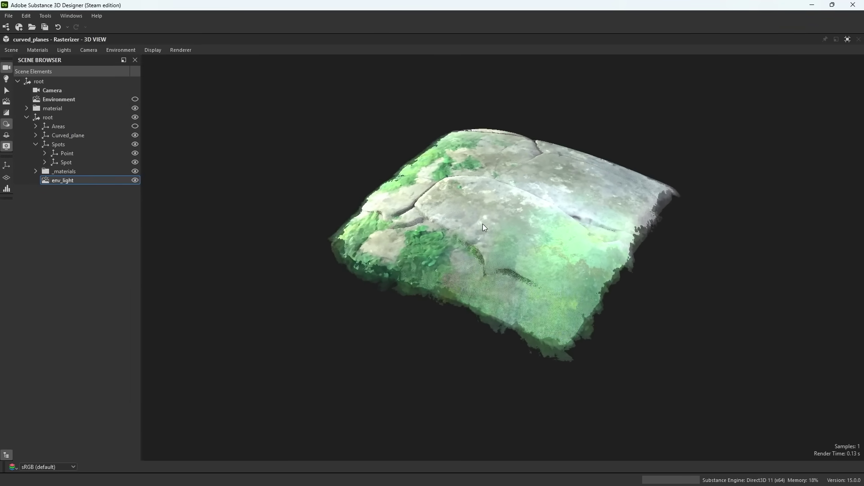
scroll(483, 213, up, 3)
Step: Hide the Point and Spot lights under Spots while orbiting around the curved plane
alt+drag(476, 214, 465, 229)
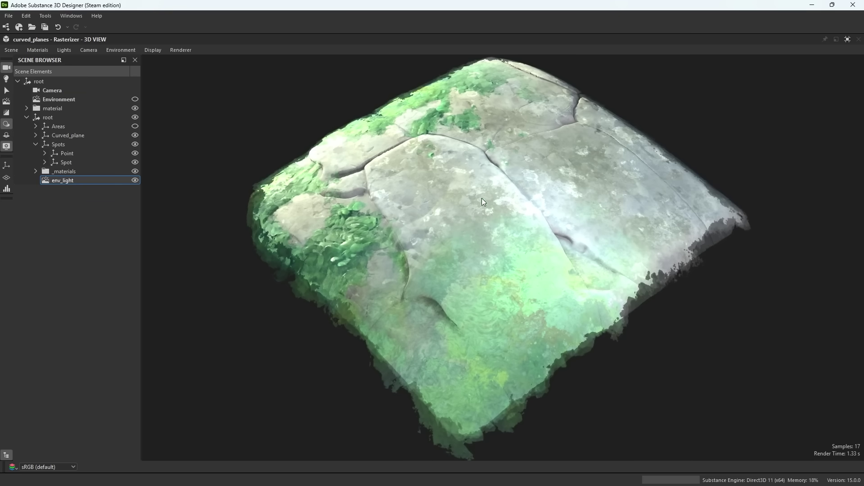
alt+drag(481, 198, 460, 191)
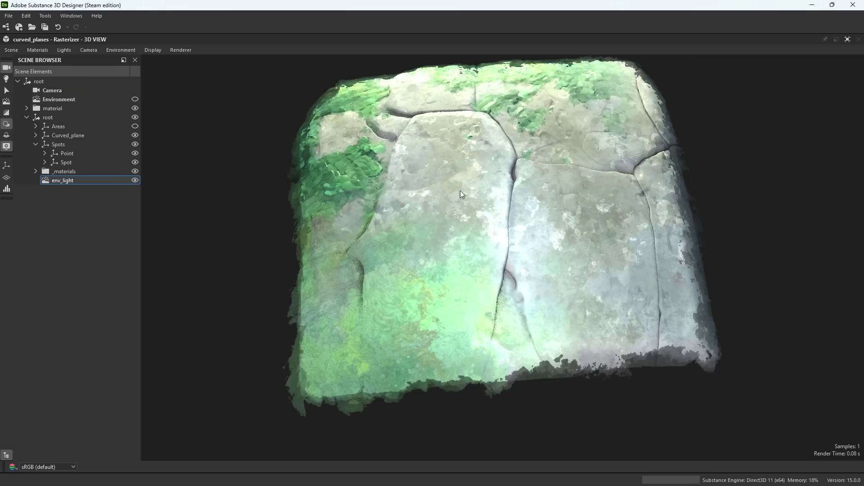
click(135, 154)
alt+drag(407, 177, 375, 236)
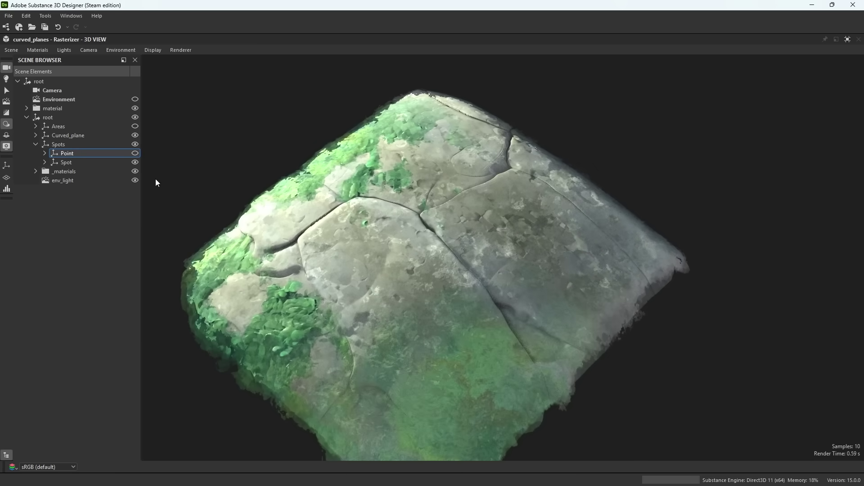
click(135, 163)
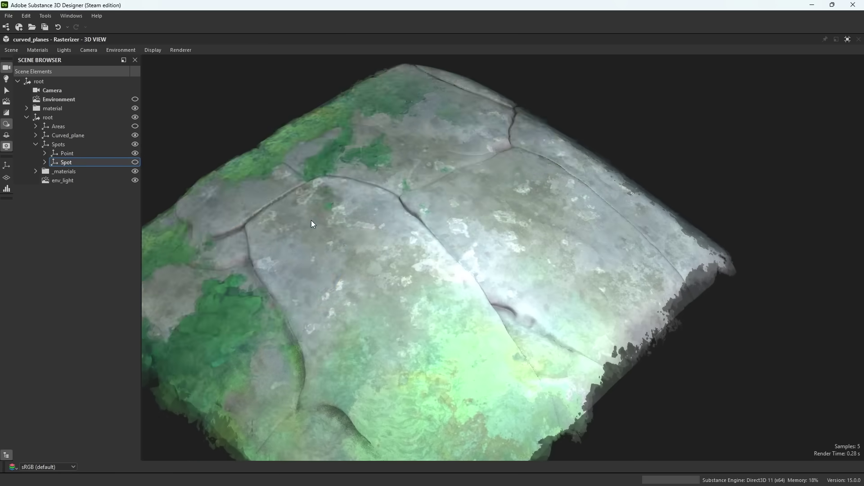
mouse_move(312, 221)
alt+mouse_down()
mouse_move(443, 220)
mouse_move(415, 219)
mouse_move(444, 202)
mouse_move(421, 221)
mouse_move(339, 236)
alt+mouse_up()
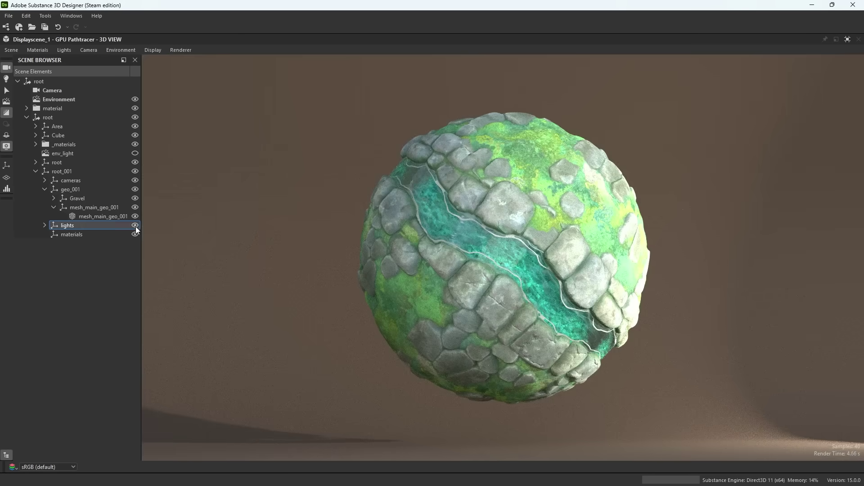
Step: Hide the lights group and recolour the sphere's backdrop to dark reddish brown #442522
click(135, 226)
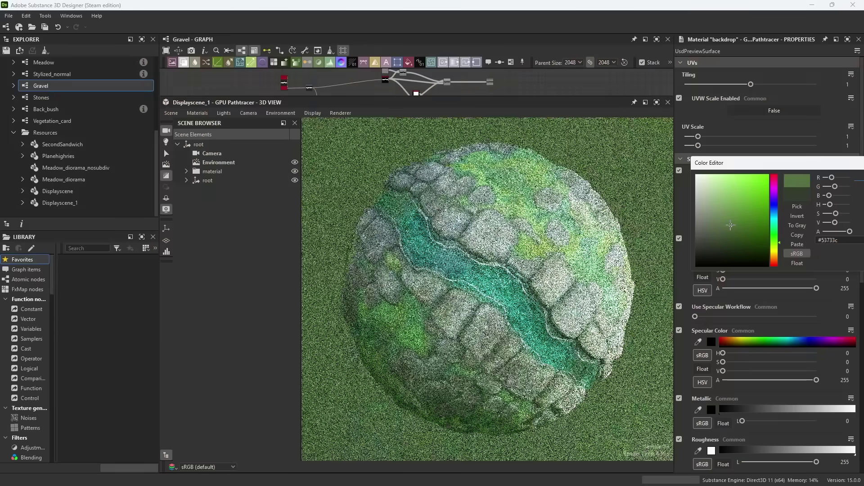
drag(730, 226, 734, 244)
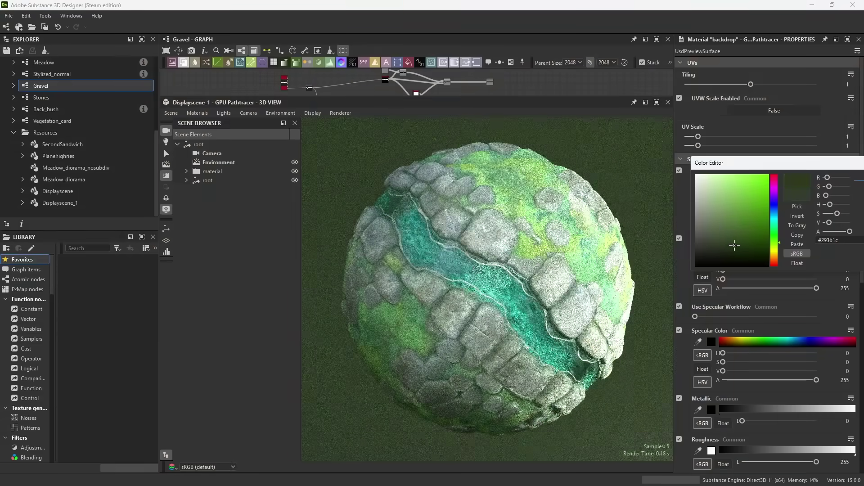
mouse_move(774, 248)
mouse_down()
mouse_move(768, 266)
mouse_move(760, 240)
mouse_up()
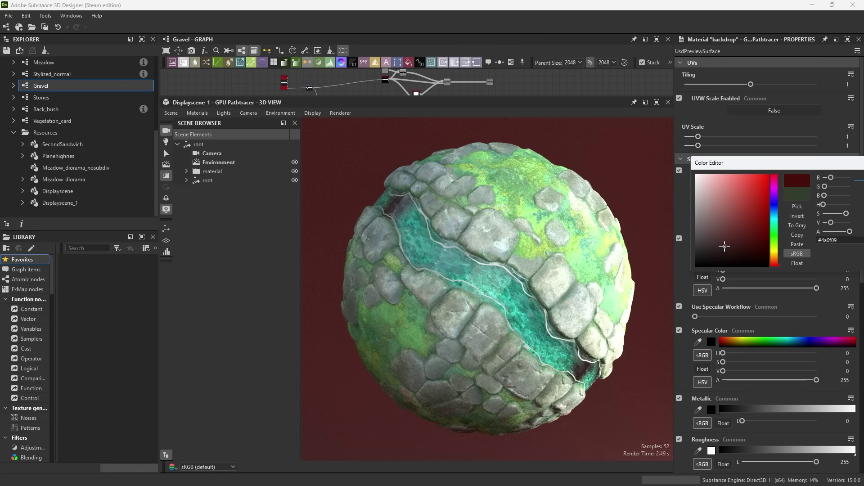
drag(725, 246, 732, 242)
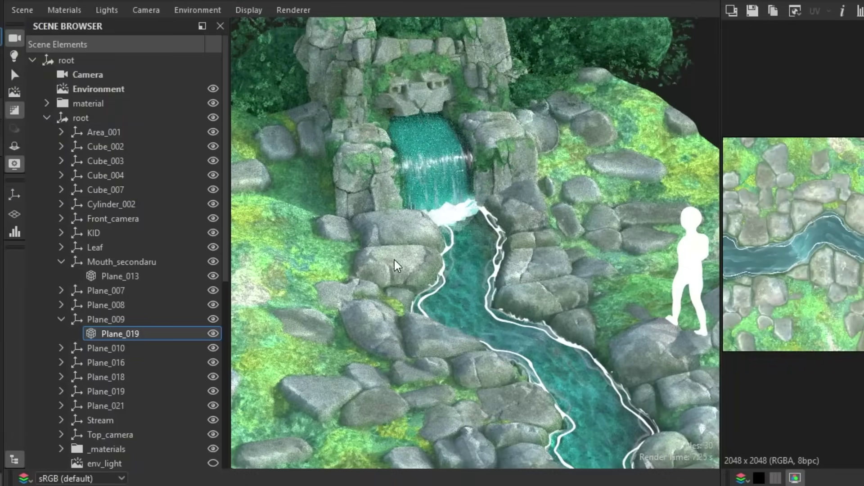
Step: Orbit the Meadow_diorama view to a top-down look at the waterfall and stream
mouse_move(396, 265)
middle_down()
mouse_move(531, 343)
mouse_move(457, 329)
middle_up()
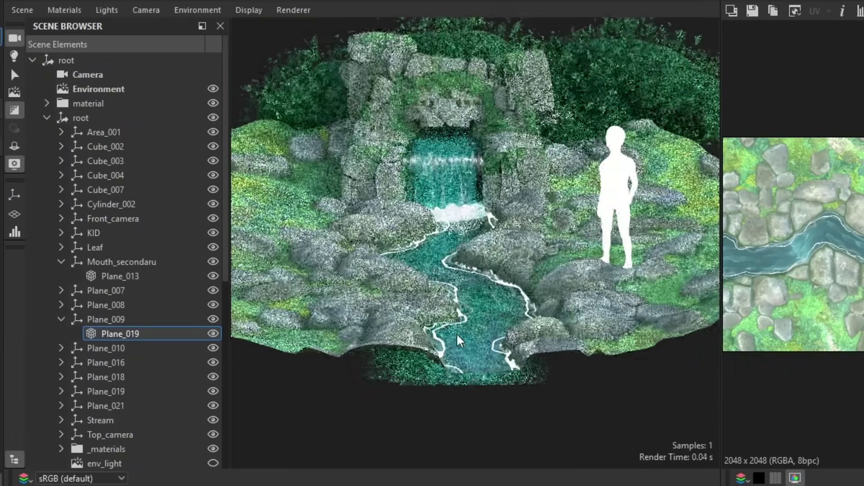
scroll(457, 330, up, 5)
middle_drag(464, 238, 465, 310)
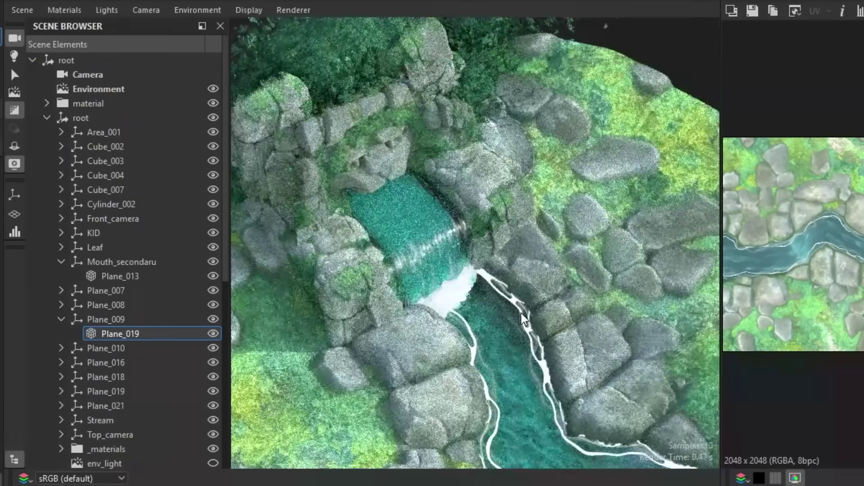